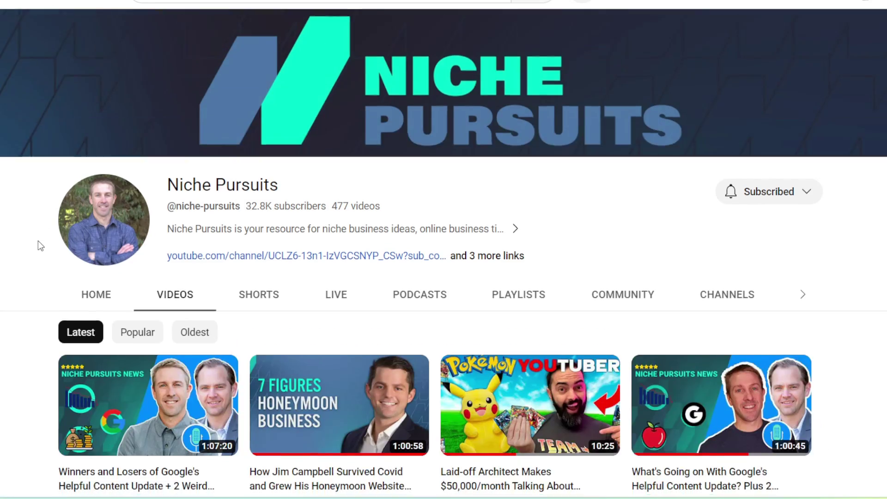
Step: Scroll down the Weekend Growth channel's Videos page to browse its latest uploads
{"action": "scroll", "coordinate": [39, 242], "scroll_direction": "down", "scroll_amount": 5}
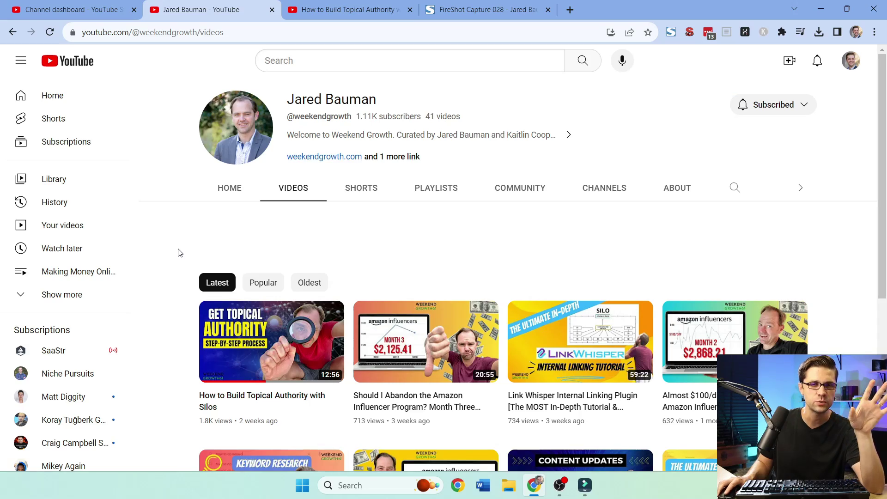
Step: Switch to the 'How to Build Topical Authority with Silos' video
{"action": "scroll", "coordinate": [176, 254], "scroll_direction": "down", "scroll_amount": 4}
{"action": "scroll", "coordinate": [176, 253], "scroll_direction": "up", "scroll_amount": 5}
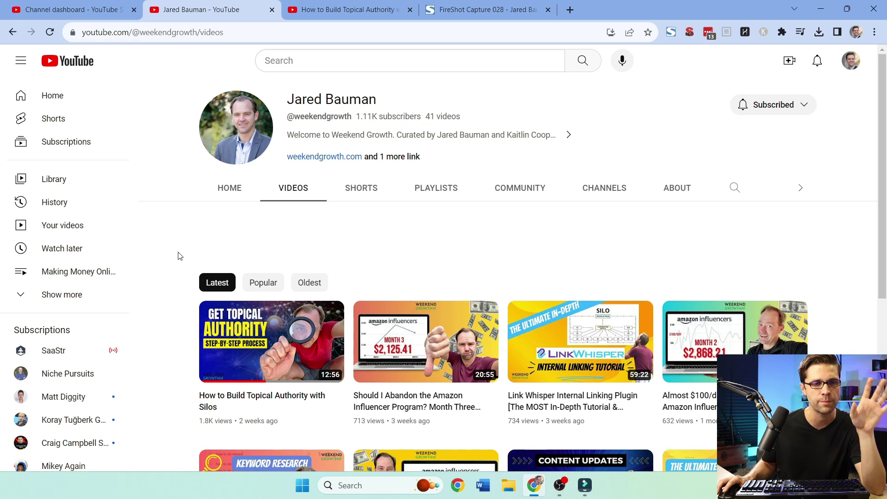
{"action": "scroll", "coordinate": [178, 256], "scroll_direction": "down", "scroll_amount": 2}
{"action": "scroll", "coordinate": [190, 277], "scroll_direction": "up", "scroll_amount": 2}
{"action": "scroll", "coordinate": [191, 277], "scroll_direction": "down", "scroll_amount": 2}
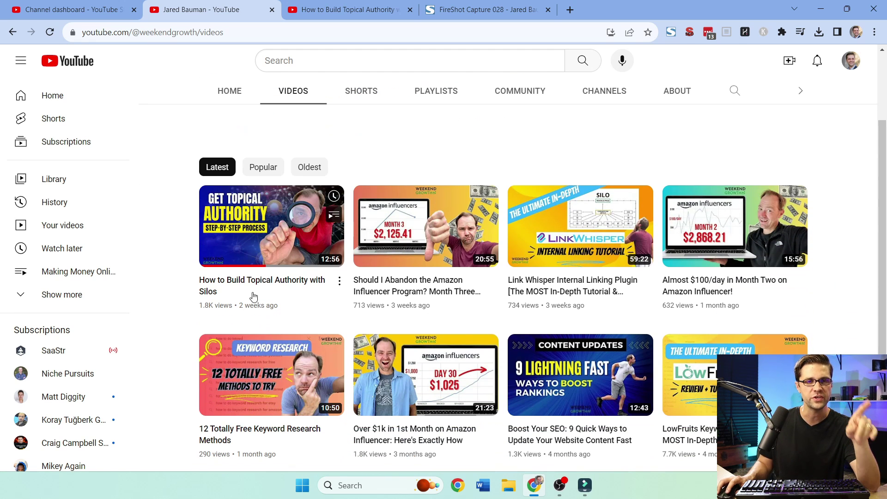
{"action": "left_click", "coordinate": [333, 9]}
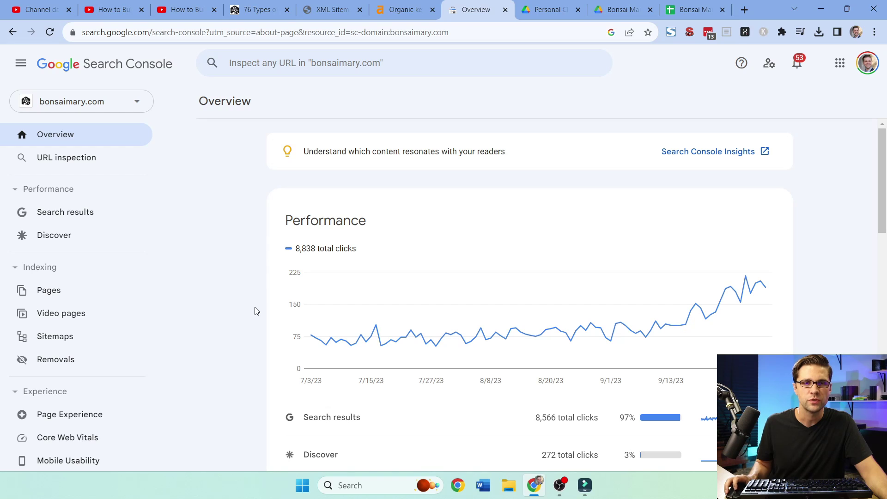
Step: Open the Search results performance report and set its date range to the last 6 months
{"action": "scroll", "coordinate": [255, 311], "scroll_direction": "down", "scroll_amount": 5}
{"action": "scroll", "coordinate": [255, 311], "scroll_direction": "up", "scroll_amount": 5}
{"action": "scroll", "coordinate": [253, 299], "scroll_direction": "down", "scroll_amount": 1}
{"action": "scroll", "coordinate": [247, 293], "scroll_direction": "up", "scroll_amount": 1}
{"action": "left_click", "coordinate": [65, 211]}
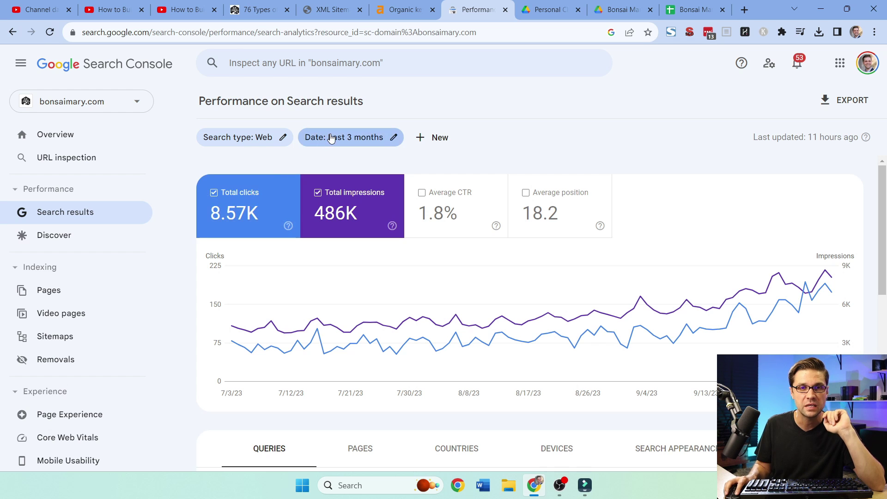
{"action": "left_click", "coordinate": [331, 137]}
{"action": "left_click", "coordinate": [564, 429]}
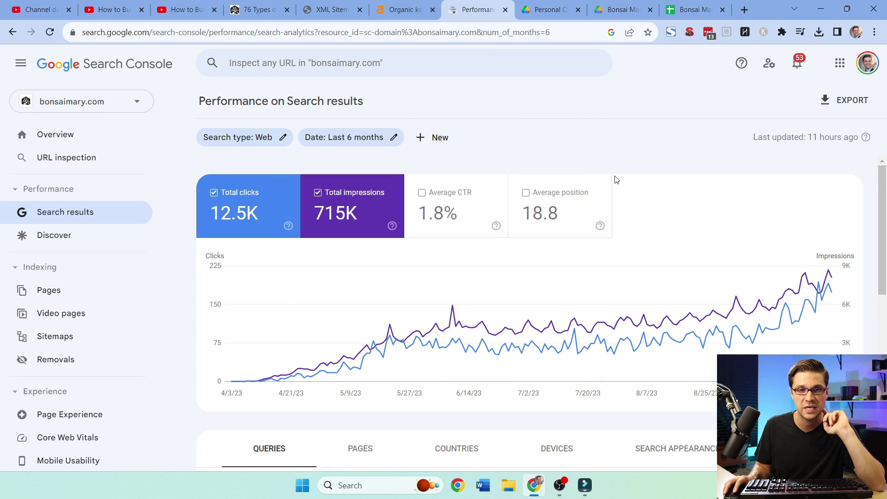
Step: Filter the report to page URLs containing 'phi' for the philodendron pages
{"action": "scroll", "coordinate": [590, 171], "scroll_direction": "down", "scroll_amount": 2}
{"action": "scroll", "coordinate": [476, 326], "scroll_direction": "up", "scroll_amount": 2}
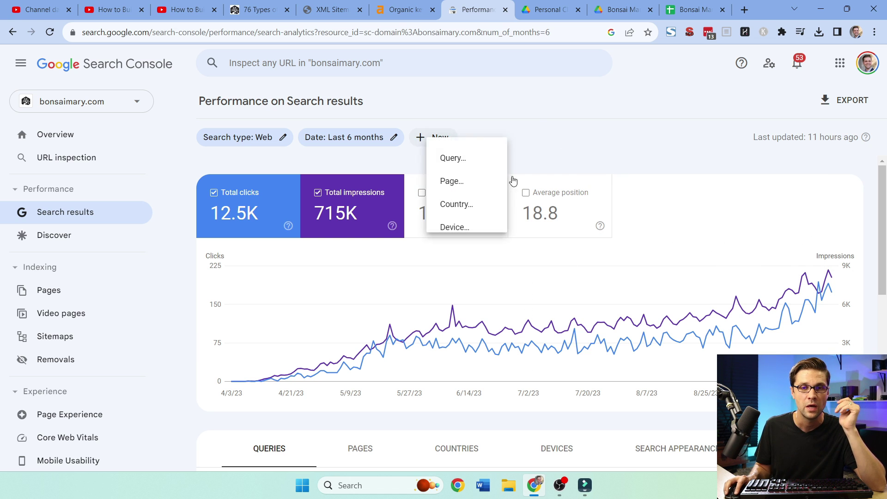
{"action": "left_click", "coordinate": [470, 184]}
{"action": "type", "text": "philodendron"}
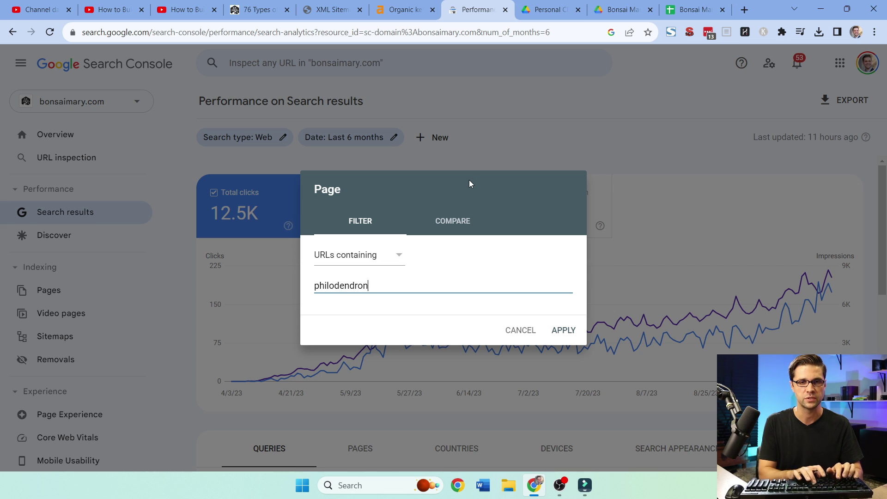
{"action": "key", "text": "Return"}
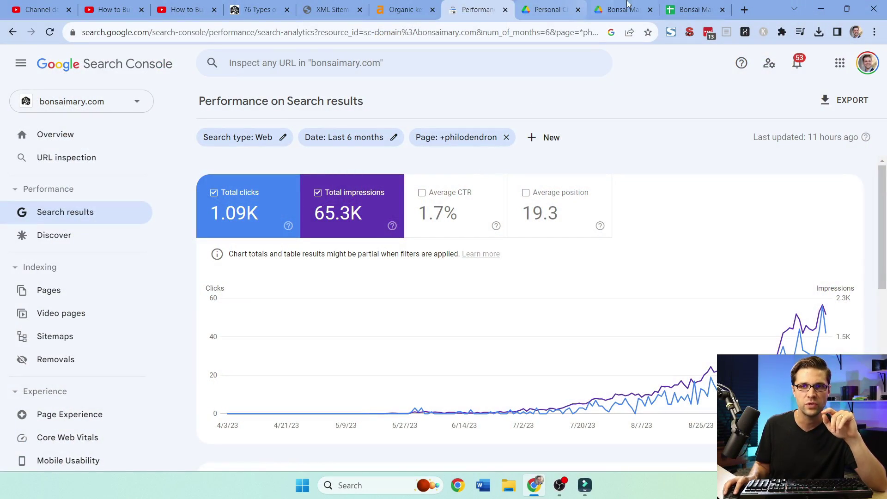
{"action": "left_click", "coordinate": [693, 9]}
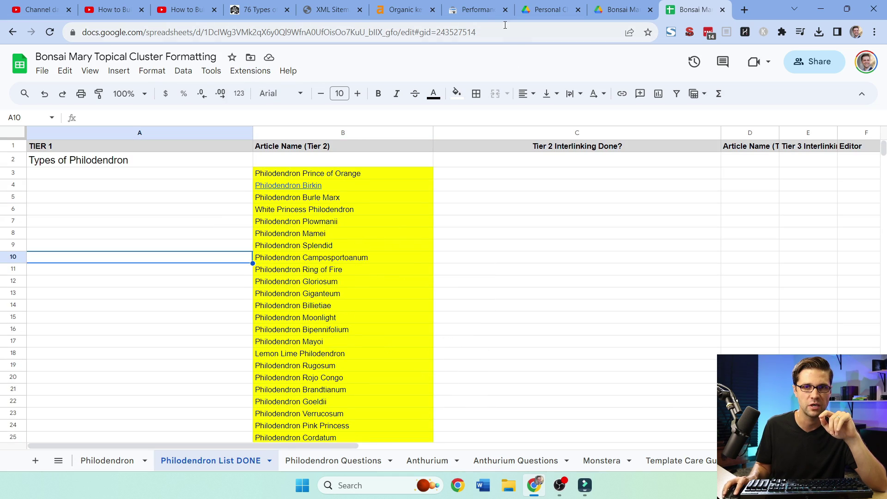
{"action": "left_click", "coordinate": [479, 9]}
{"action": "scroll", "coordinate": [555, 324], "scroll_direction": "down", "scroll_amount": 1}
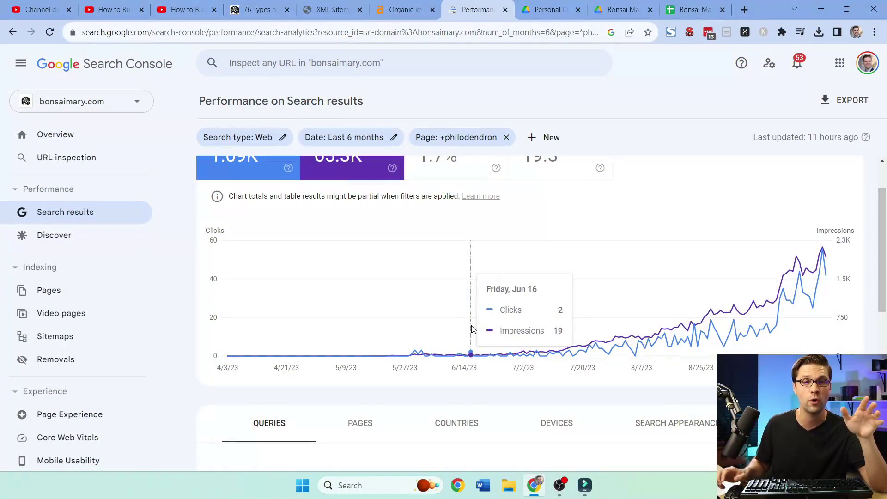
{"action": "scroll", "coordinate": [558, 314], "scroll_direction": "up", "scroll_amount": 1}
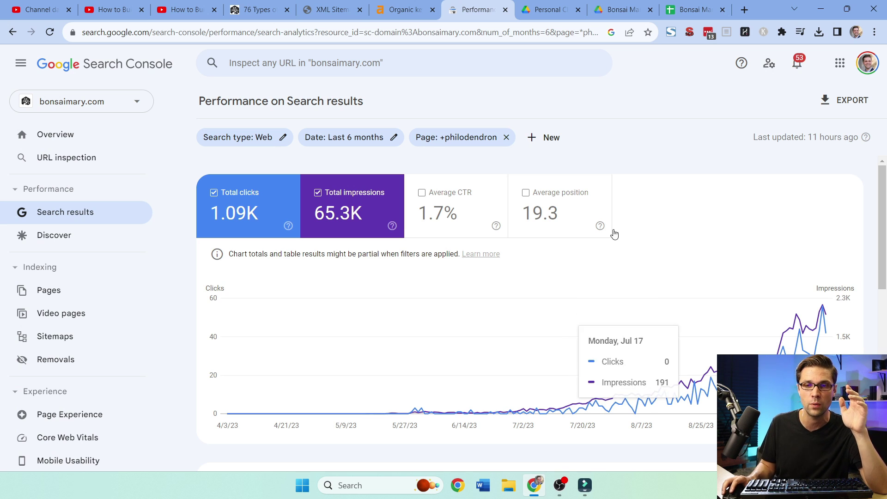
{"action": "left_click", "coordinate": [687, 5]}
{"action": "left_click", "coordinate": [184, 133]}
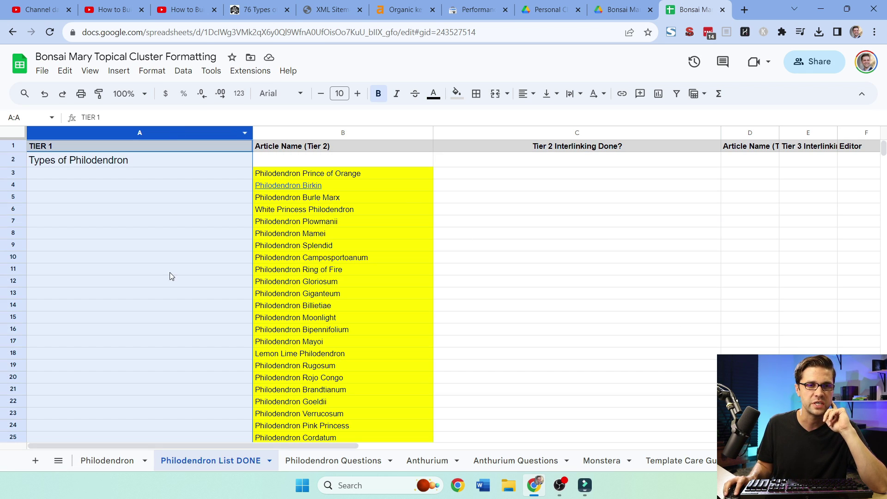
{"action": "left_click", "coordinate": [352, 137]}
{"action": "left_click", "coordinate": [465, 308]}
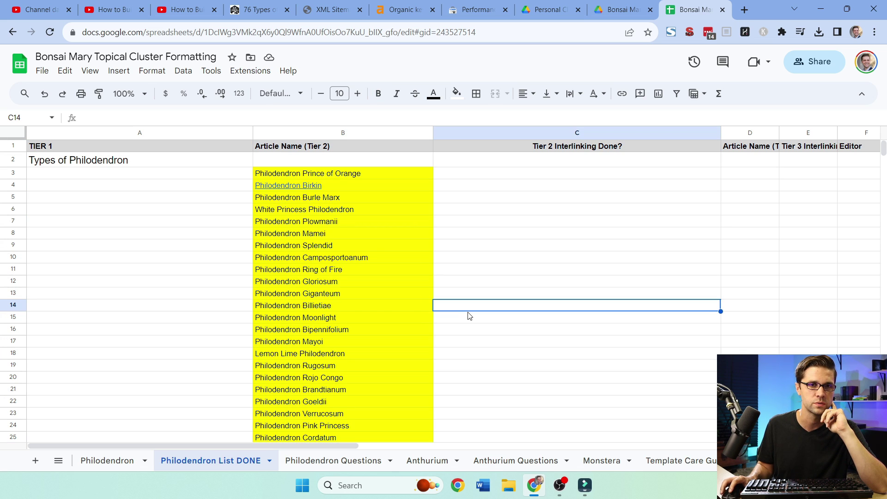
{"action": "left_click", "coordinate": [115, 6]}
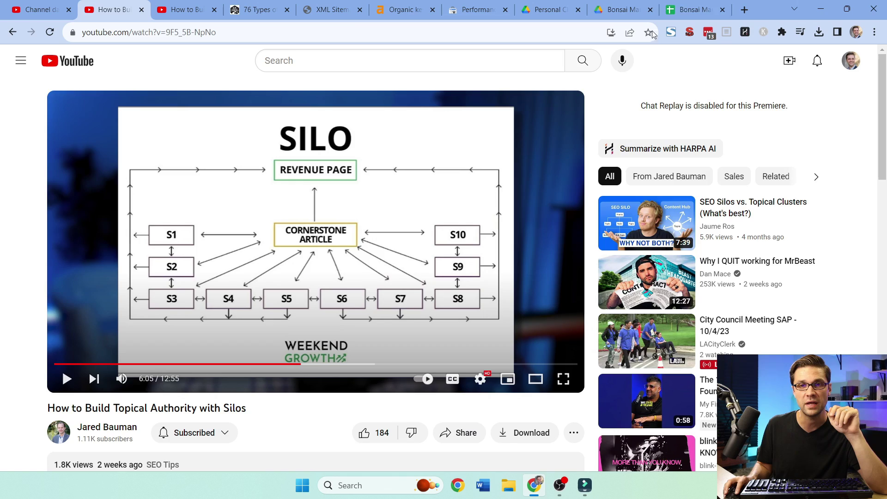
{"action": "left_click", "coordinate": [710, 6]}
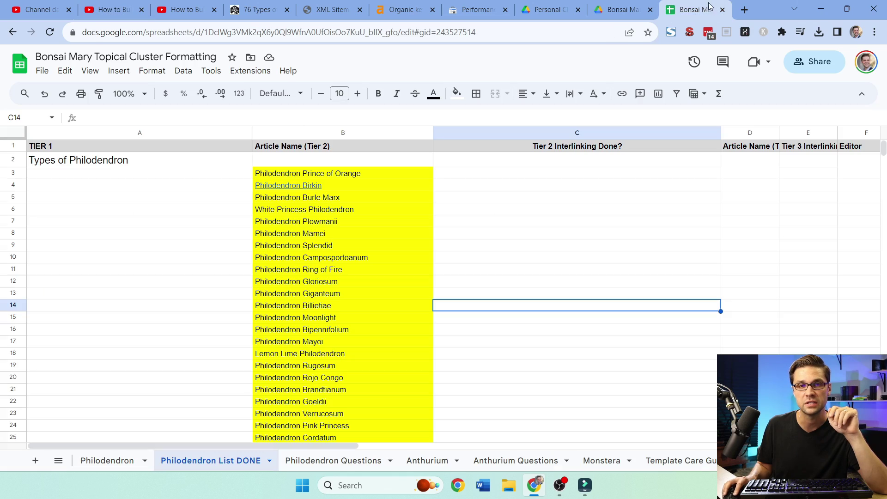
{"action": "left_click", "coordinate": [365, 174]}
{"action": "scroll", "coordinate": [355, 220], "scroll_direction": "down", "scroll_amount": 20}
{"action": "scroll", "coordinate": [355, 220], "scroll_direction": "up", "scroll_amount": 4}
{"action": "scroll", "coordinate": [355, 218], "scroll_direction": "up", "scroll_amount": 20}
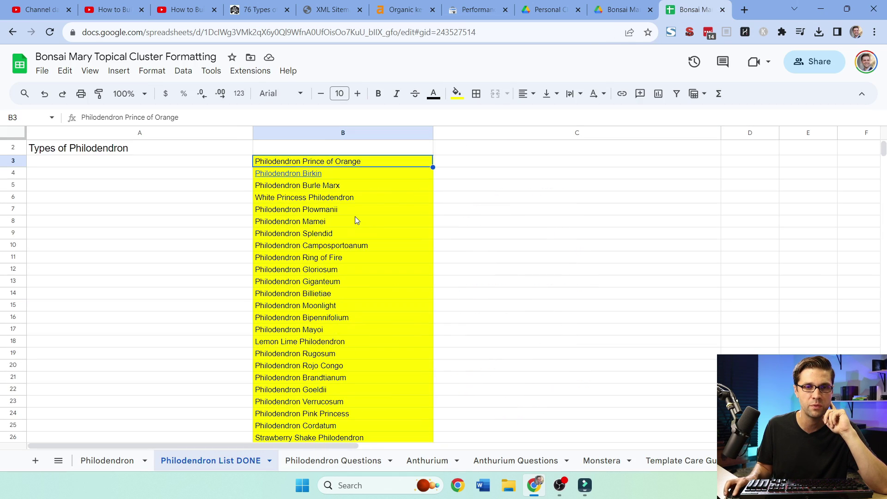
Step: Search the site's XML sitemap for 'philod' to find the philodendron pages
{"action": "left_click", "coordinate": [250, 6]}
{"action": "left_click", "coordinate": [322, 5]}
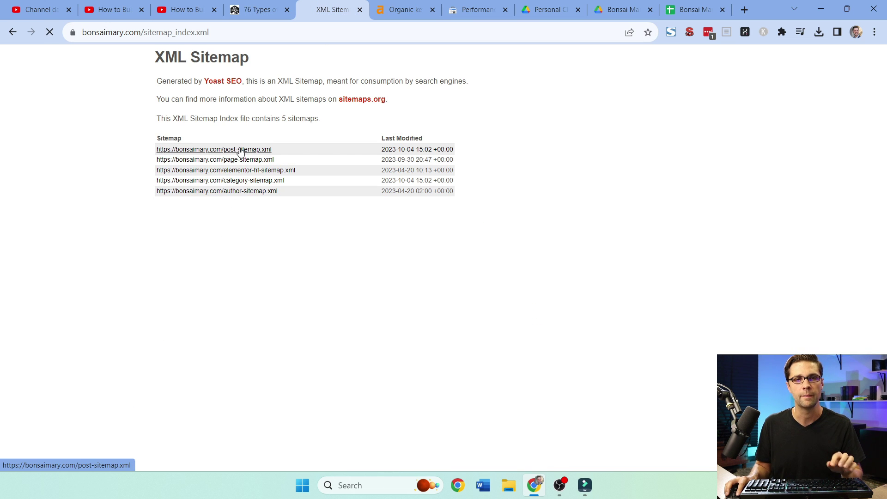
{"action": "type", "text": "philodendron"}
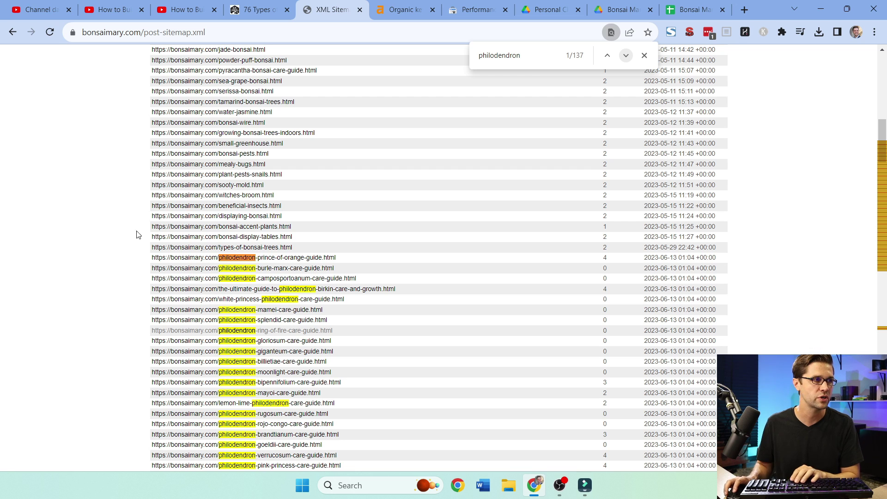
{"action": "key", "text": "Return"}
{"action": "key", "text": "Return"}
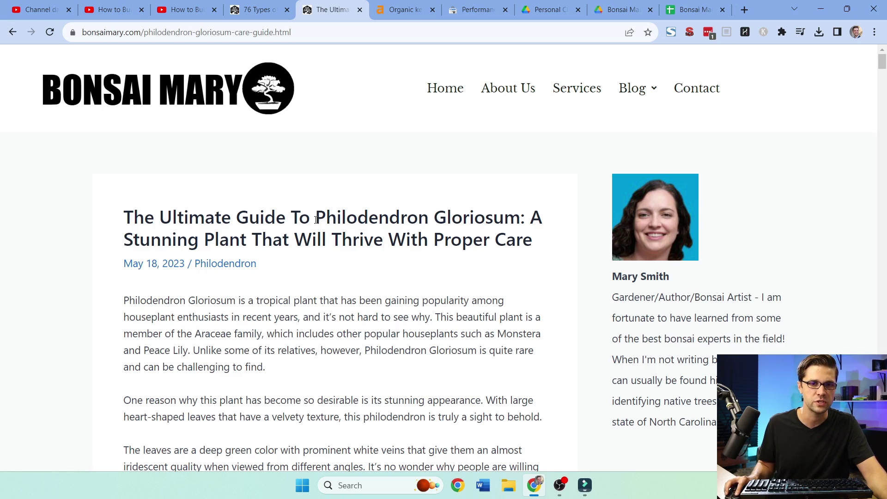
{"action": "scroll", "coordinate": [493, 220], "scroll_direction": "down", "scroll_amount": 20}
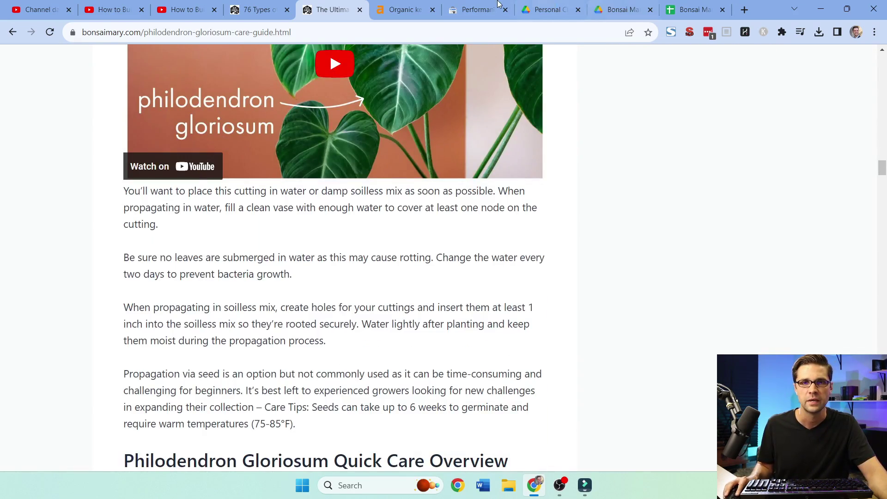
Step: After rechecking Search Console, select the Tier 2 column and Types of Philodendron entry in the spreadsheet
{"action": "left_click", "coordinate": [476, 9]}
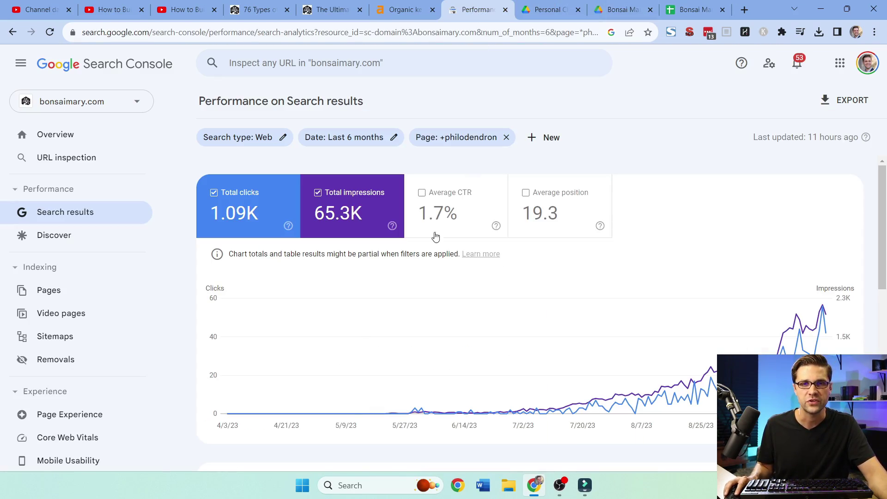
{"action": "left_click", "coordinate": [693, 8]}
{"action": "left_click", "coordinate": [346, 132]}
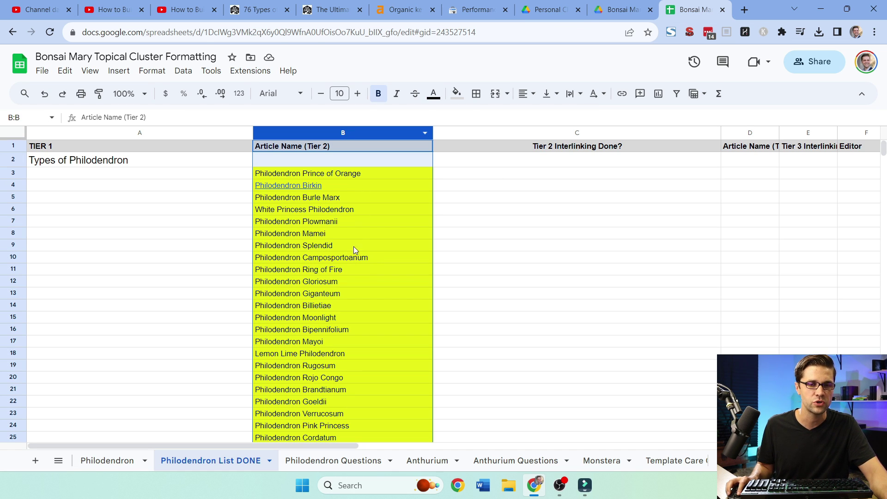
{"action": "left_click", "coordinate": [165, 165]}
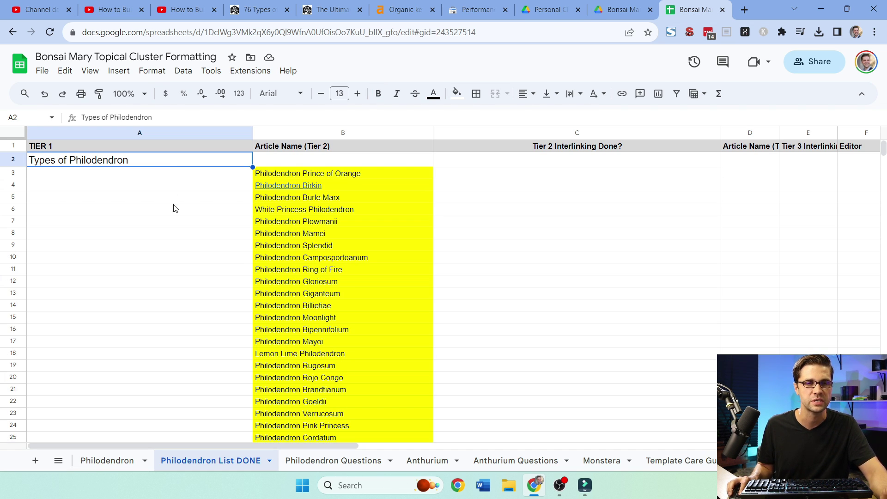
Step: Review the 76 Types of Philodendron article's H2 headings in the SEO extension, then scroll the article
{"action": "left_click", "coordinate": [259, 10]}
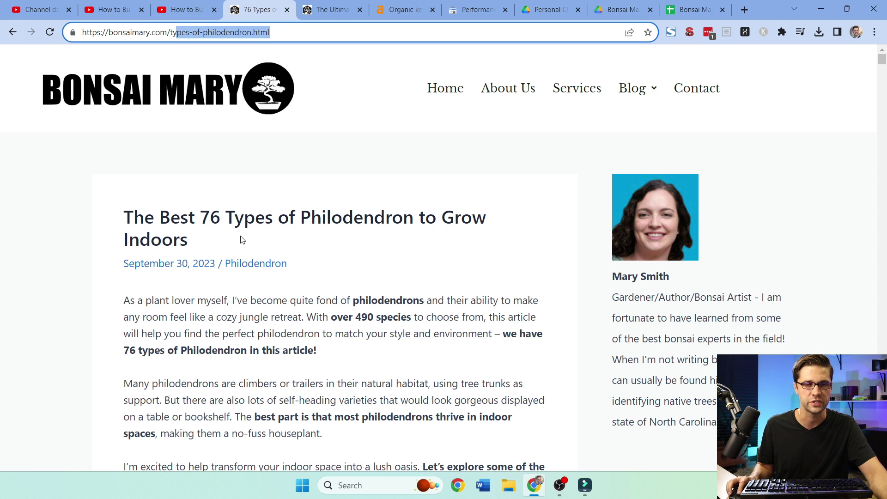
{"action": "scroll", "coordinate": [240, 247], "scroll_direction": "down", "scroll_amount": 20}
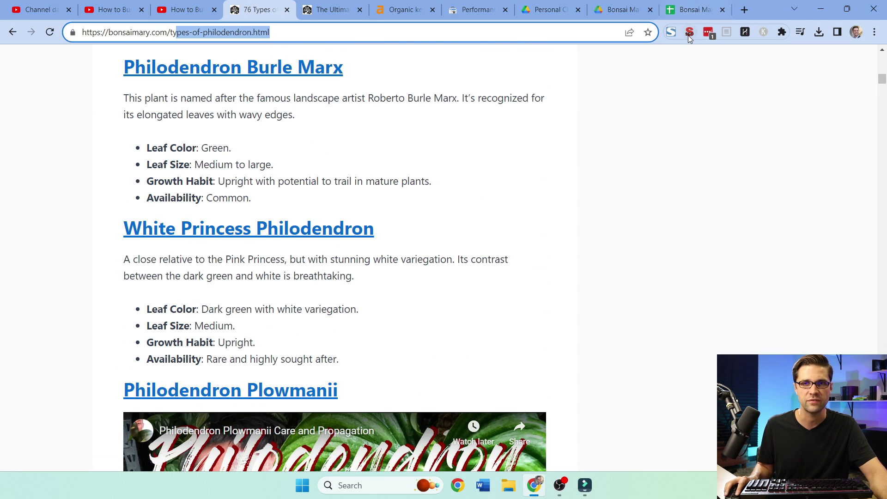
{"action": "left_click", "coordinate": [689, 36]}
{"action": "left_click", "coordinate": [422, 64]}
{"action": "scroll", "coordinate": [454, 206], "scroll_direction": "down", "scroll_amount": 20}
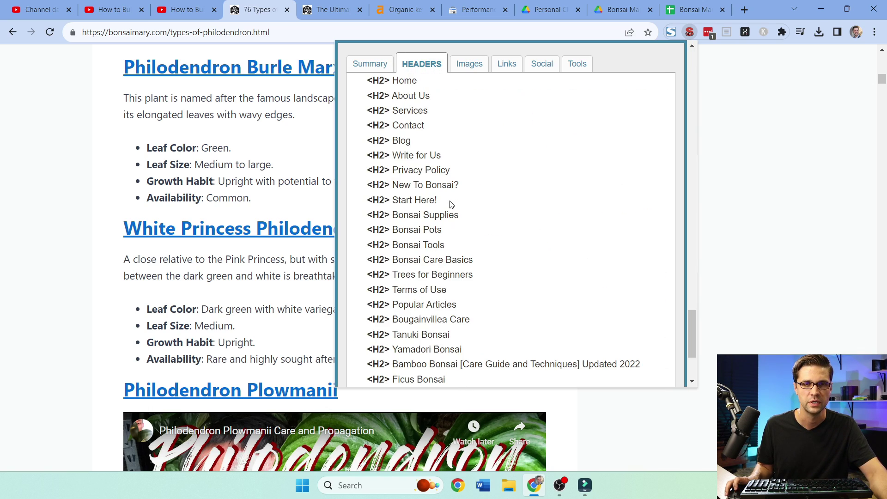
{"action": "left_click", "coordinate": [82, 224]}
{"action": "scroll", "coordinate": [92, 216], "scroll_direction": "down", "scroll_amount": 15}
{"action": "scroll", "coordinate": [91, 215], "scroll_direction": "down", "scroll_amount": 20}
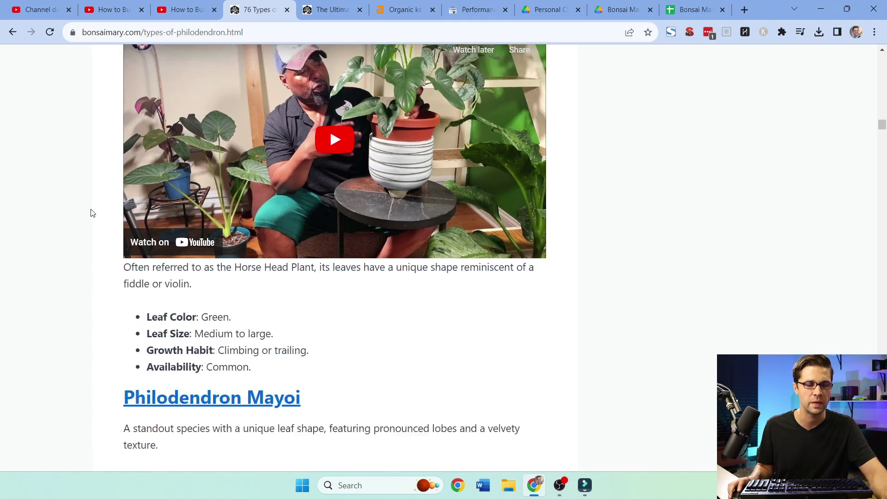
{"action": "scroll", "coordinate": [91, 213], "scroll_direction": "down", "scroll_amount": 7}
{"action": "scroll", "coordinate": [196, 201], "scroll_direction": "up", "scroll_amount": 4}
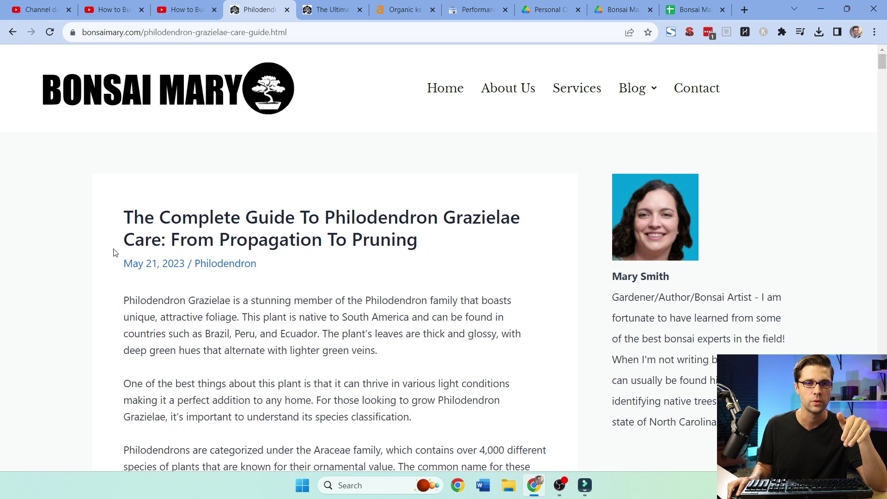
Step: Pick out the Philodendron Burle Marx spreadsheet entry, then check the Search Console, Drive and Ahrefs tabs
{"action": "left_click", "coordinate": [680, 10]}
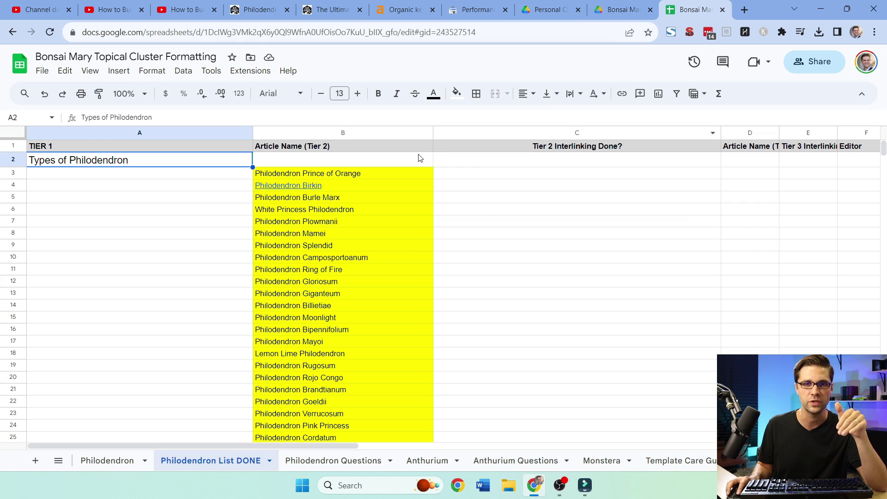
{"action": "left_click", "coordinate": [332, 178]}
{"action": "left_click", "coordinate": [356, 132]}
{"action": "left_click", "coordinate": [383, 202]}
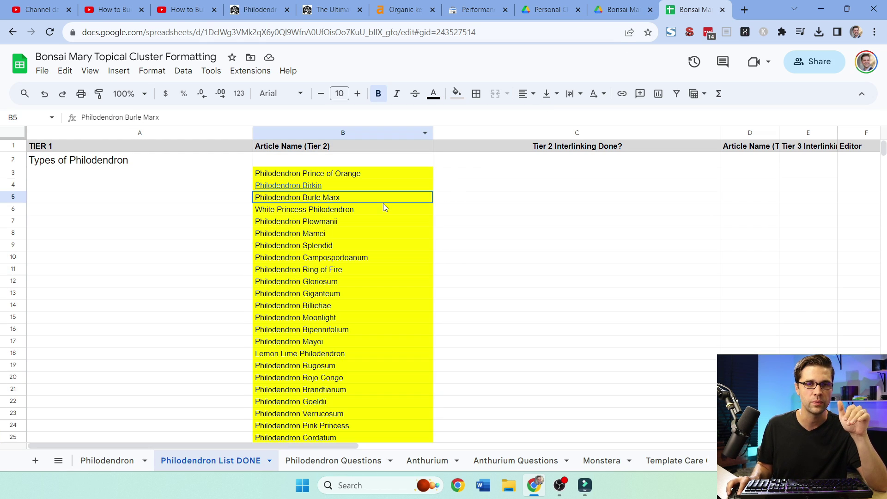
{"action": "left_click", "coordinate": [481, 4]}
{"action": "left_click", "coordinate": [548, 10]}
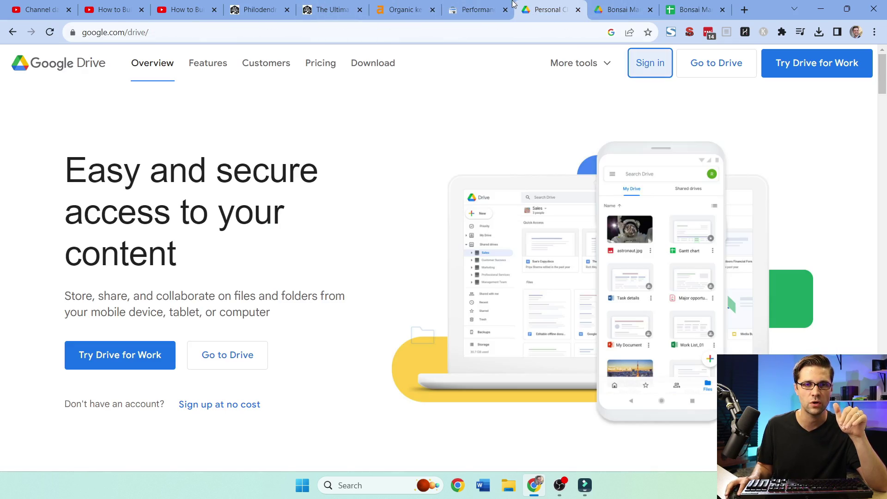
{"action": "left_click", "coordinate": [402, 10]}
Step: Flip through the Gloriosum, Grazielae and 76 Types articles, then both YouTube video tabs
{"action": "left_click", "coordinate": [318, 4]}
{"action": "scroll", "coordinate": [166, 234], "scroll_direction": "up", "scroll_amount": 20}
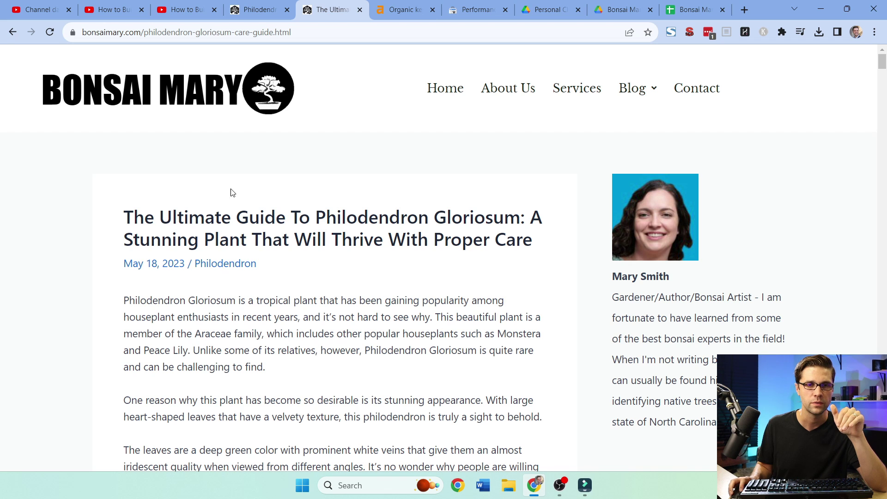
{"action": "left_click_drag", "start_coordinate": [145, 221], "coordinate": [532, 239]}
{"action": "left_click", "coordinate": [532, 240]}
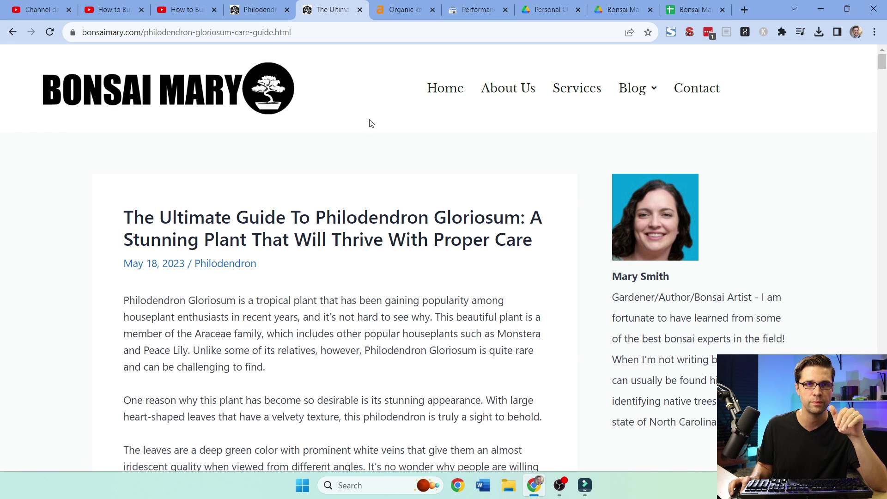
{"action": "left_click", "coordinate": [262, 5]}
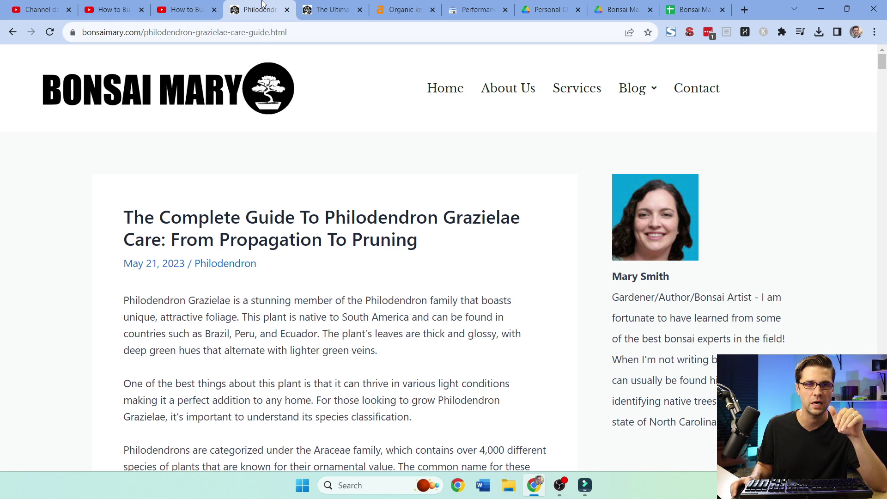
{"action": "left_click", "coordinate": [13, 32]}
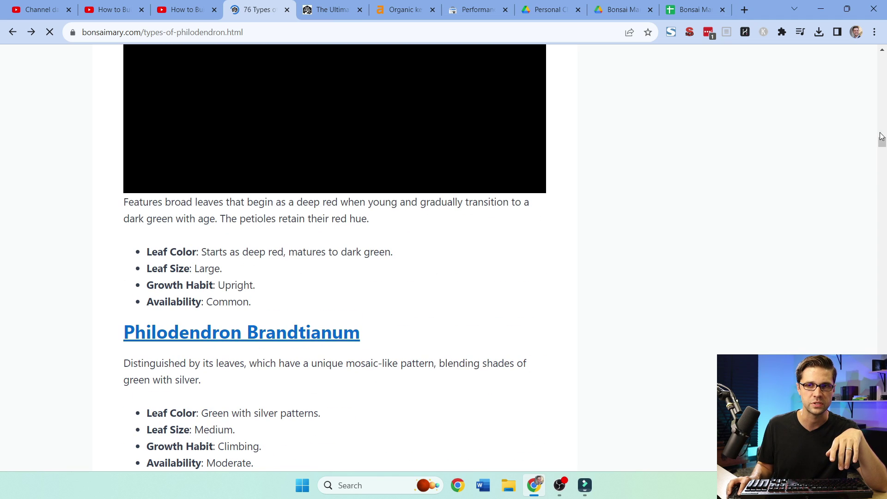
{"action": "left_click", "coordinate": [184, 9]}
{"action": "left_click", "coordinate": [124, 6]}
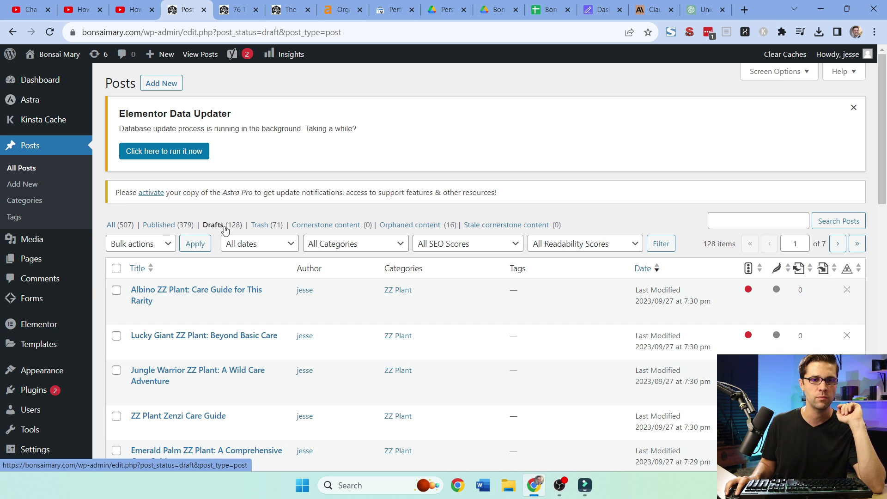
Step: Scroll the Drafts list, then switch to the Topical Cluster Formatting ZZPLANT spreadsheet
{"action": "scroll", "coordinate": [102, 264], "scroll_direction": "down", "scroll_amount": 5}
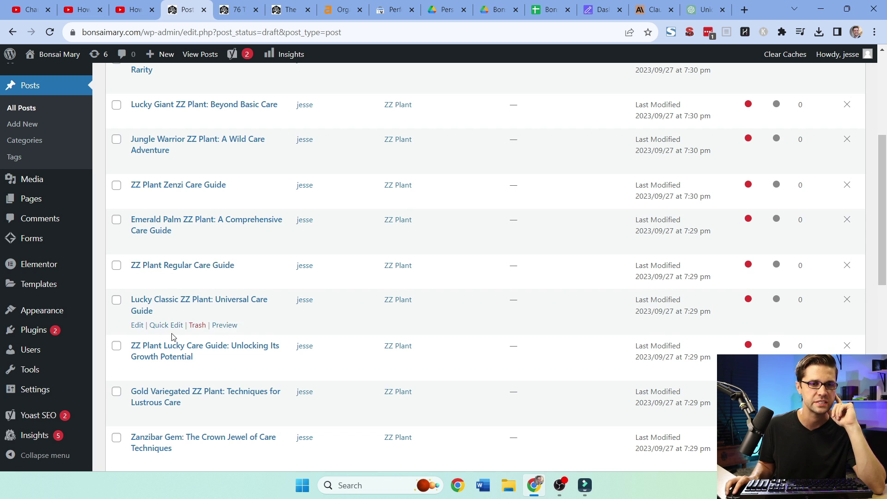
{"action": "scroll", "coordinate": [171, 339], "scroll_direction": "down", "scroll_amount": 3}
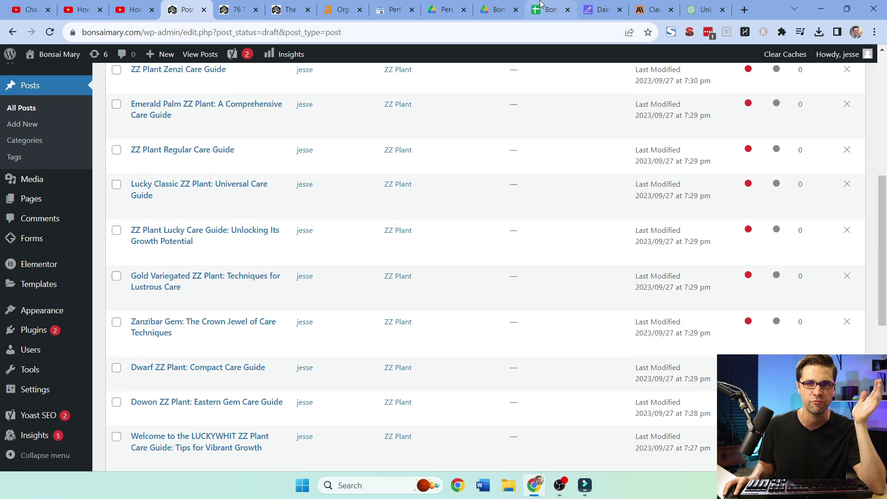
{"action": "left_click", "coordinate": [542, 3]}
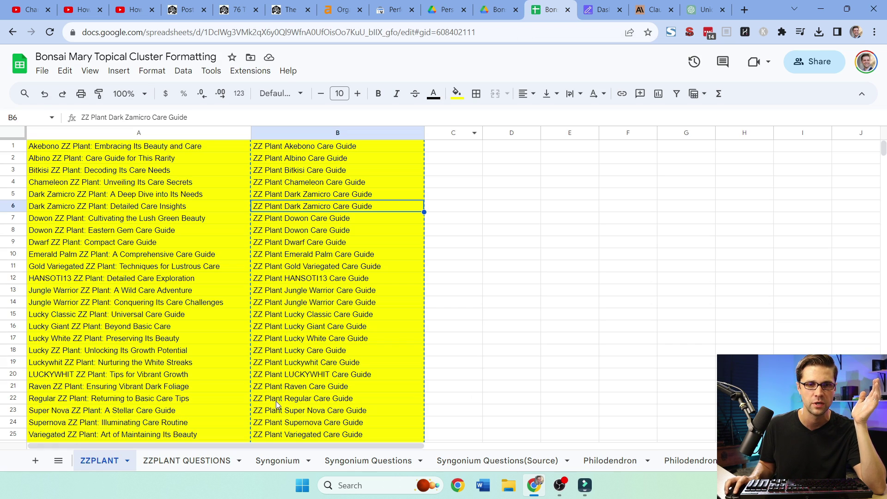
{"action": "left_click", "coordinate": [257, 464]}
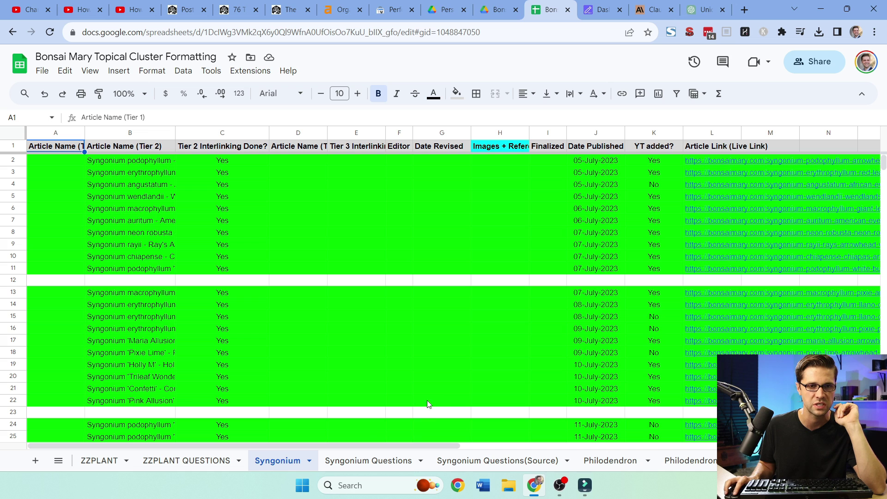
{"action": "left_click", "coordinate": [597, 462]}
{"action": "left_click", "coordinate": [58, 461]}
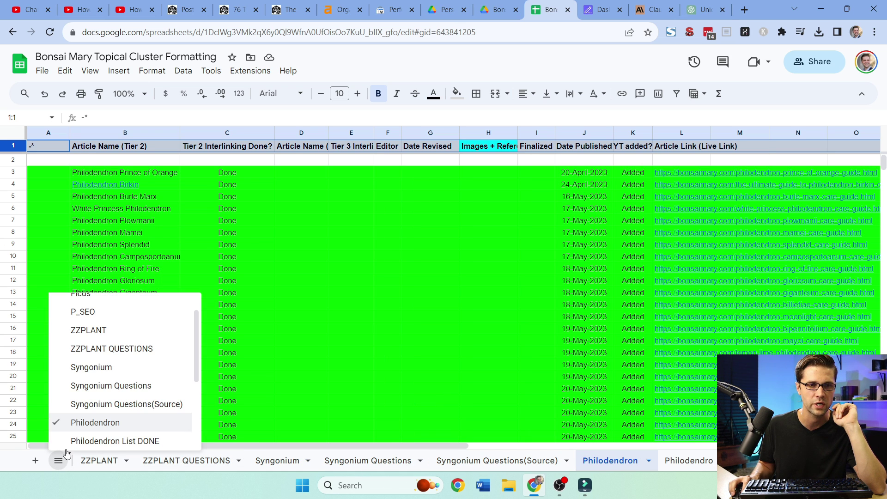
{"action": "scroll", "coordinate": [125, 341], "scroll_direction": "up", "scroll_amount": 2}
{"action": "left_click", "coordinate": [125, 326]}
{"action": "scroll", "coordinate": [256, 365], "scroll_direction": "down", "scroll_amount": 8}
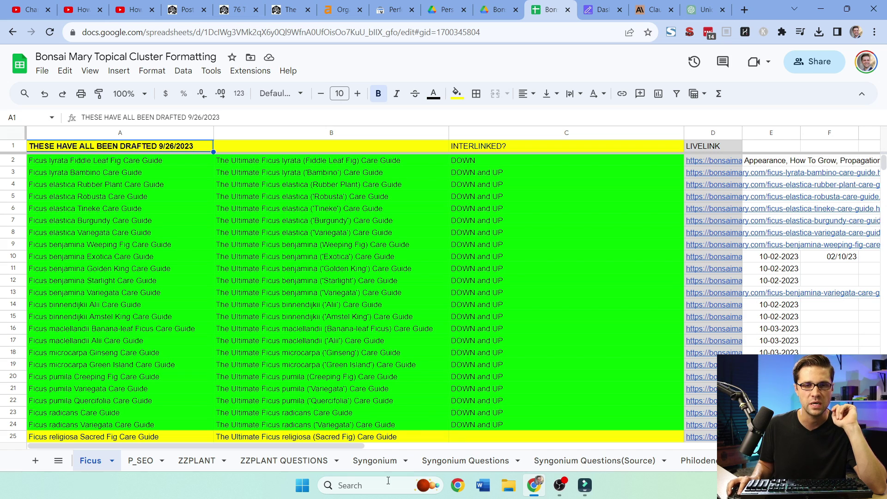
{"action": "left_click", "coordinate": [201, 461]}
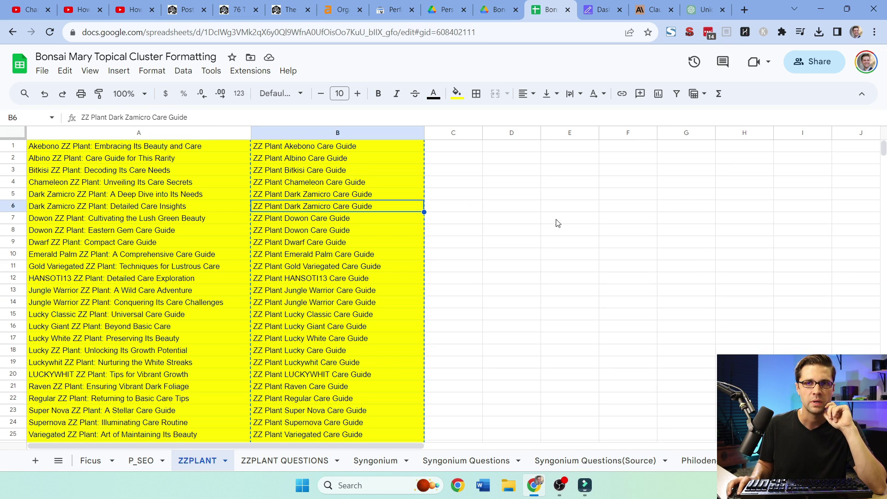
Step: In the ChatGPT philodendron chat, reread the original prompt's opening line and appearance request
{"action": "left_click", "coordinate": [701, 11]}
{"action": "scroll", "coordinate": [588, 138], "scroll_direction": "down", "scroll_amount": 15}
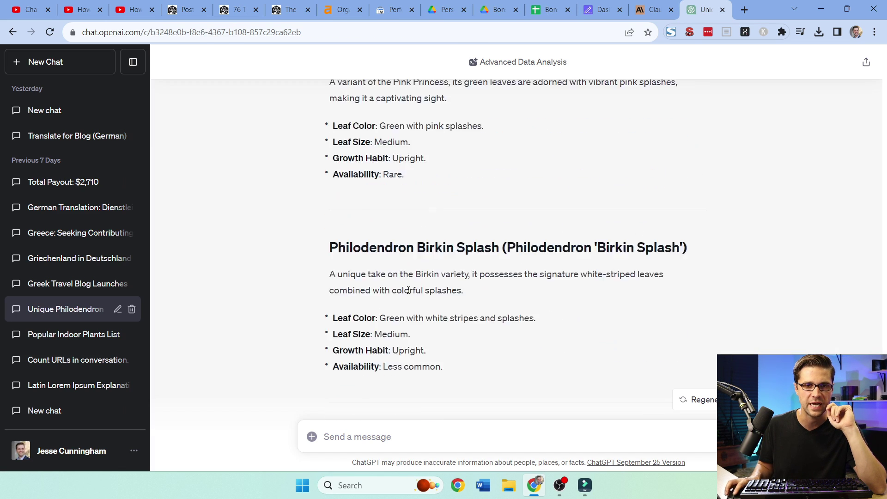
{"action": "scroll", "coordinate": [877, 65], "scroll_direction": "up", "scroll_amount": 15}
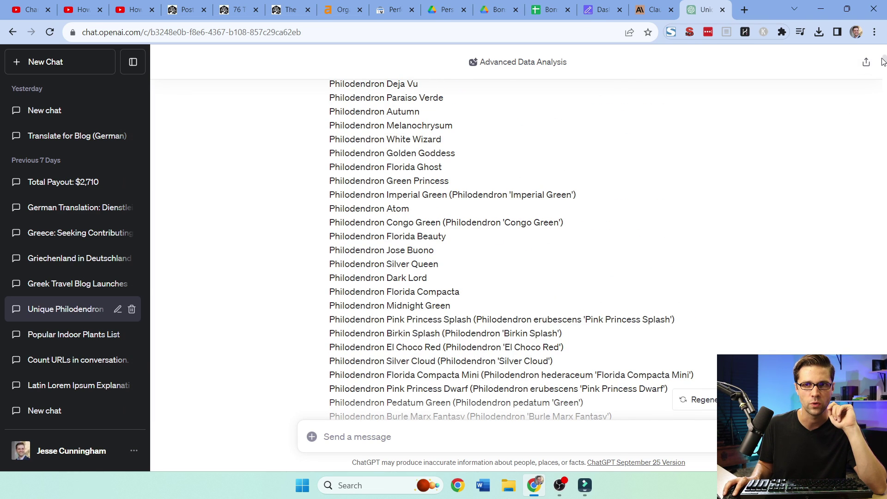
{"action": "scroll", "coordinate": [883, 62], "scroll_direction": "up", "scroll_amount": 10}
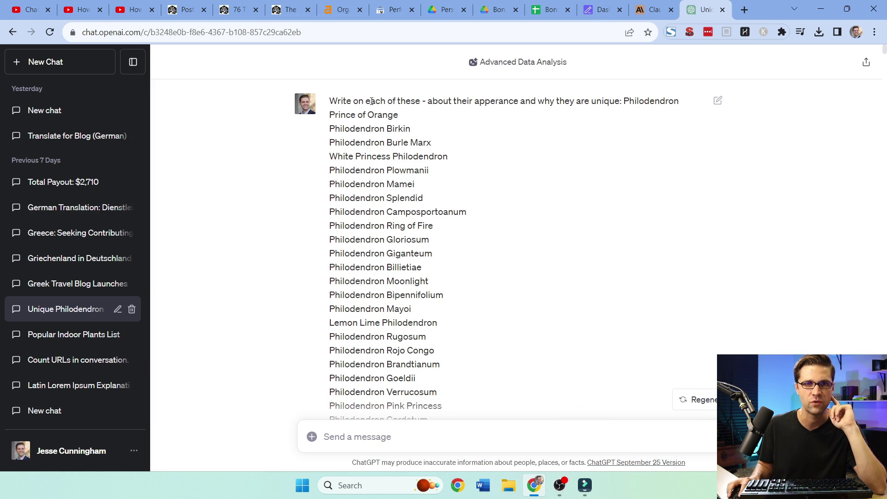
{"action": "triple_click", "coordinate": [372, 101]}
{"action": "left_click", "coordinate": [372, 101]}
{"action": "left_click_drag", "start_coordinate": [471, 101], "coordinate": [639, 100]}
{"action": "left_click", "coordinate": [639, 100]}
Step: Review the rewrite prompt asking for brief descriptions and bullet points
{"action": "scroll", "coordinate": [486, 268], "scroll_direction": "down", "scroll_amount": 15}
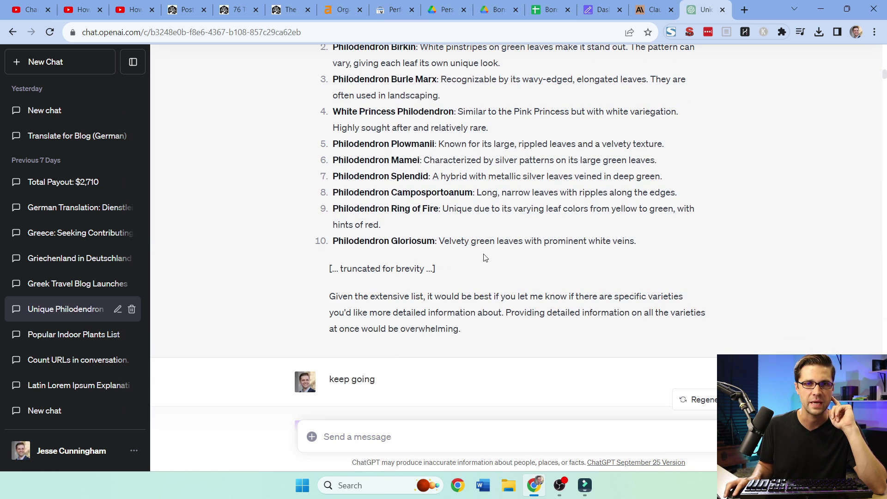
{"action": "scroll", "coordinate": [485, 258], "scroll_direction": "down", "scroll_amount": 20}
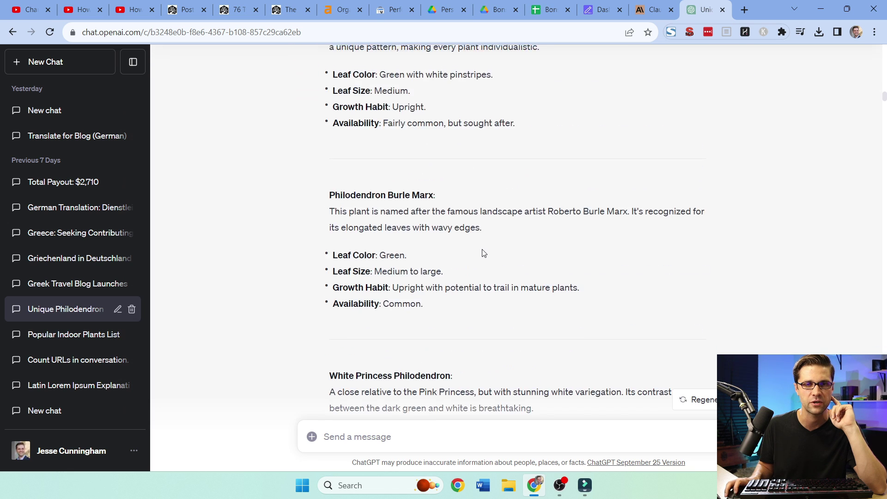
{"action": "scroll", "coordinate": [484, 253], "scroll_direction": "up", "scroll_amount": 10}
{"action": "left_click_drag", "start_coordinate": [326, 264], "coordinate": [651, 263]}
{"action": "left_click", "coordinate": [488, 260]}
{"action": "left_click", "coordinate": [548, 263]}
{"action": "left_click", "coordinate": [649, 265]}
{"action": "left_click_drag", "start_coordinate": [550, 280], "coordinate": [489, 265]}
{"action": "left_click", "coordinate": [489, 271]}
Step: Review the 'keep going' instruction asking for markdown formatting
{"action": "scroll", "coordinate": [489, 272], "scroll_direction": "down", "scroll_amount": 13}
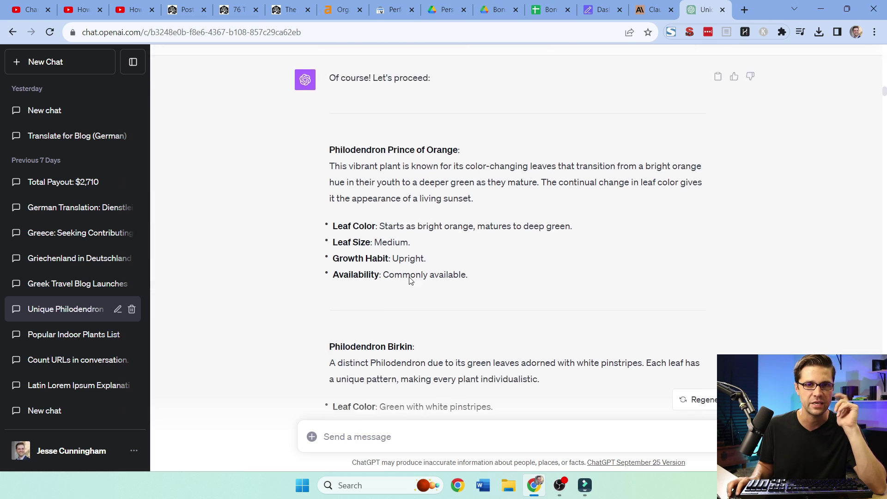
{"action": "scroll", "coordinate": [398, 251], "scroll_direction": "up", "scroll_amount": 10}
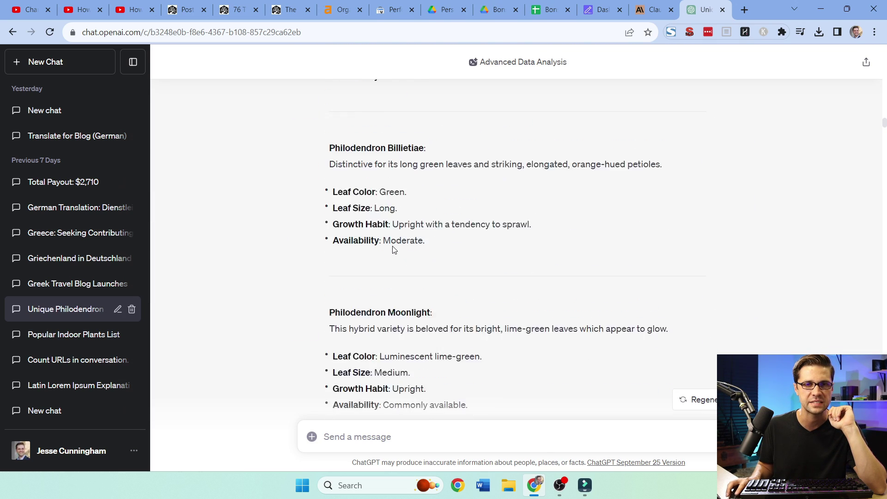
{"action": "scroll", "coordinate": [390, 245], "scroll_direction": "up", "scroll_amount": 15}
{"action": "scroll", "coordinate": [365, 218], "scroll_direction": "down", "scroll_amount": 3}
{"action": "scroll", "coordinate": [365, 217], "scroll_direction": "up", "scroll_amount": 5}
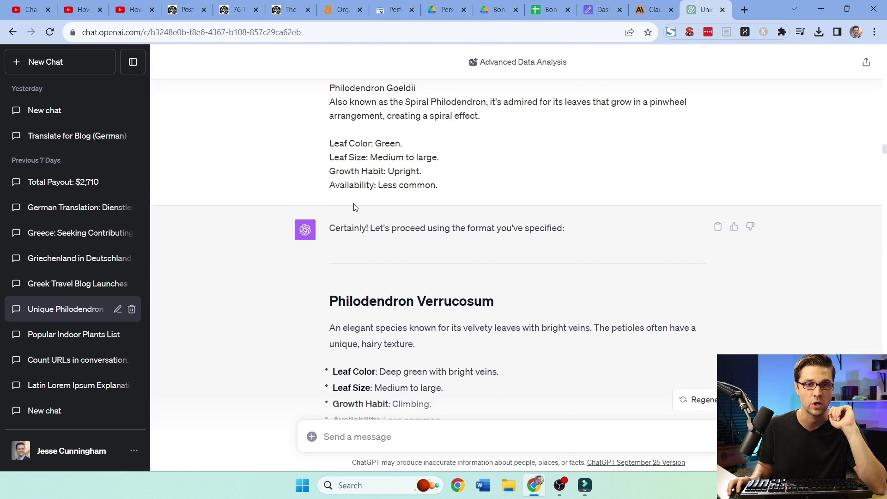
{"action": "left_click_drag", "start_coordinate": [329, 163], "coordinate": [610, 164]}
{"action": "left_click", "coordinate": [472, 176]}
{"action": "left_click", "coordinate": [543, 174]}
{"action": "left_click", "coordinate": [602, 185]}
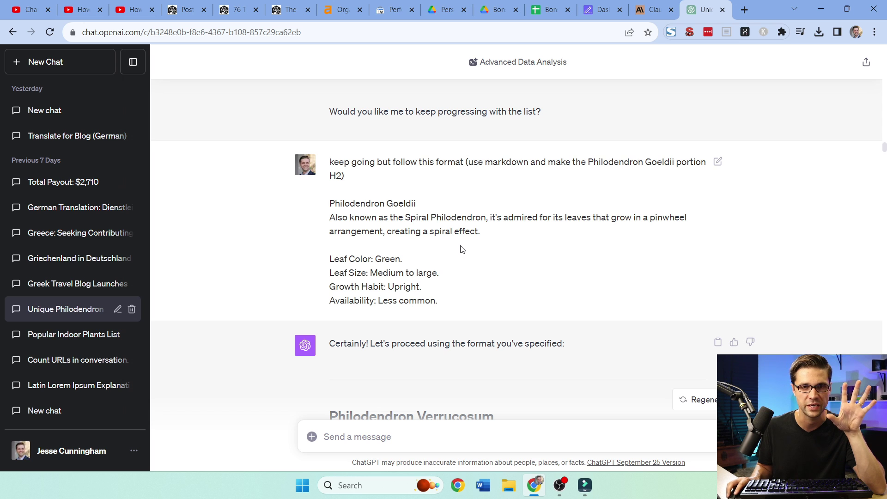
Step: Select the markdown sections from Philodendron Verrucosum through Selloum for copying
{"action": "scroll", "coordinate": [456, 255], "scroll_direction": "down", "scroll_amount": 9}
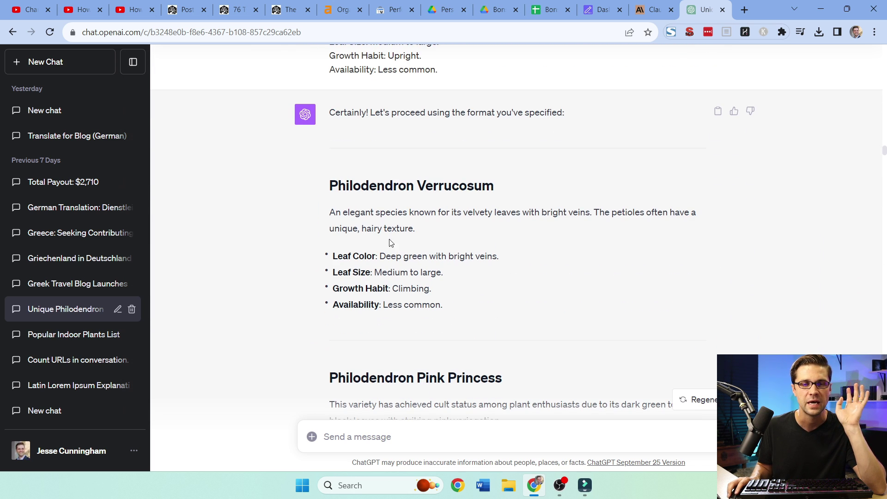
{"action": "scroll", "coordinate": [389, 246], "scroll_direction": "down", "scroll_amount": 10}
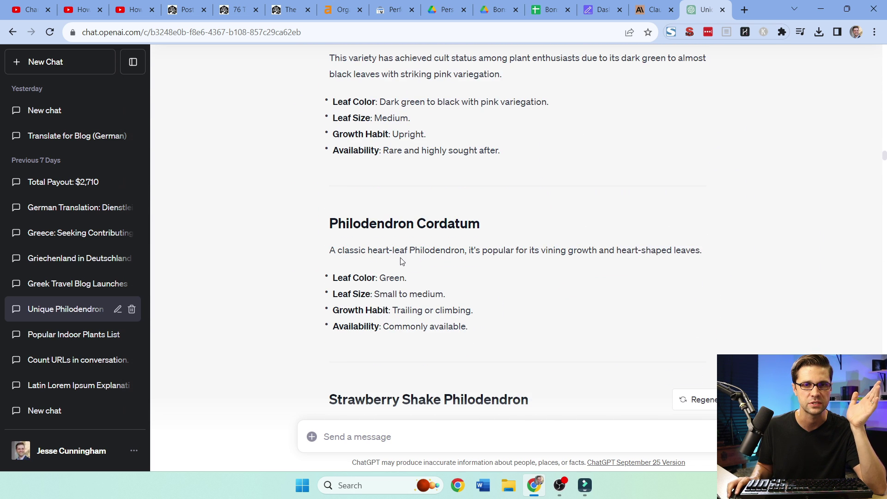
{"action": "scroll", "coordinate": [398, 254], "scroll_direction": "up", "scroll_amount": 16}
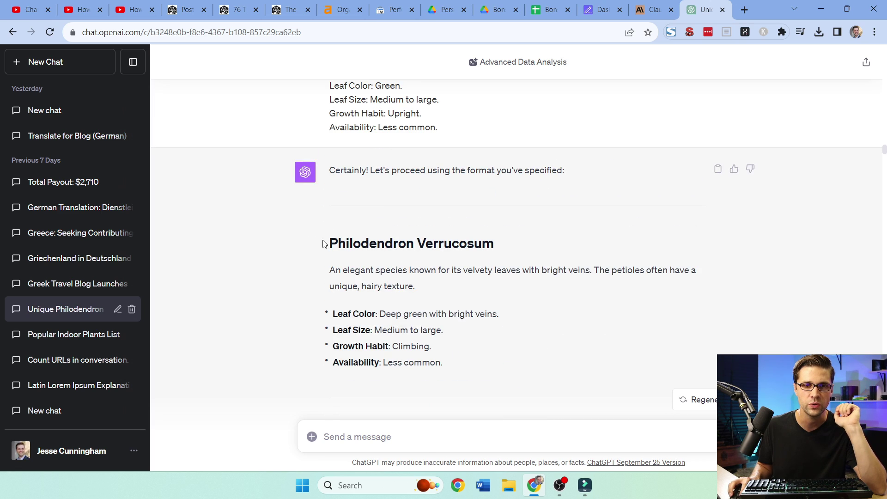
{"action": "left_click_drag", "start_coordinate": [331, 242], "coordinate": [527, 362]}
{"action": "scroll", "coordinate": [460, 319], "scroll_direction": "down", "scroll_amount": 15}
Step: Scroll through the 76 Types article's H2 variety sections, selecting the Prince of Orange heading
{"action": "left_click", "coordinate": [233, 10]}
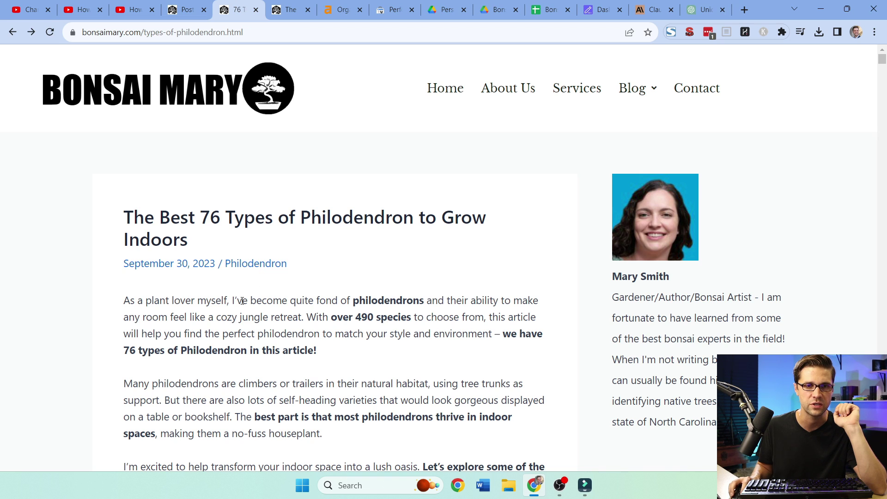
{"action": "scroll", "coordinate": [241, 303], "scroll_direction": "down", "scroll_amount": 5}
{"action": "scroll", "coordinate": [241, 303], "scroll_direction": "up", "scroll_amount": 5}
{"action": "scroll", "coordinate": [245, 329], "scroll_direction": "down", "scroll_amount": 1}
{"action": "scroll", "coordinate": [245, 329], "scroll_direction": "down", "scroll_amount": 4}
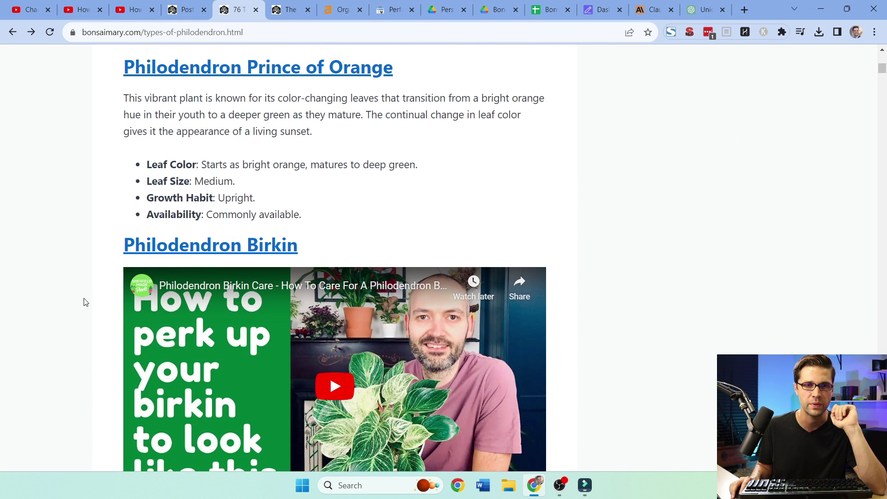
{"action": "scroll", "coordinate": [69, 206], "scroll_direction": "up", "scroll_amount": 2}
{"action": "left_click_drag", "start_coordinate": [400, 183], "coordinate": [42, 207]}
{"action": "scroll", "coordinate": [79, 244], "scroll_direction": "down", "scroll_amount": 12}
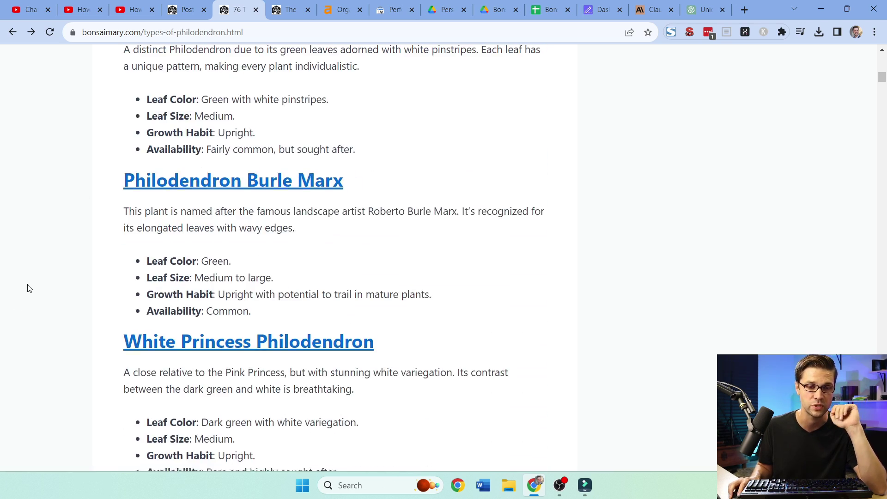
{"action": "scroll", "coordinate": [29, 288], "scroll_direction": "down", "scroll_amount": 20}
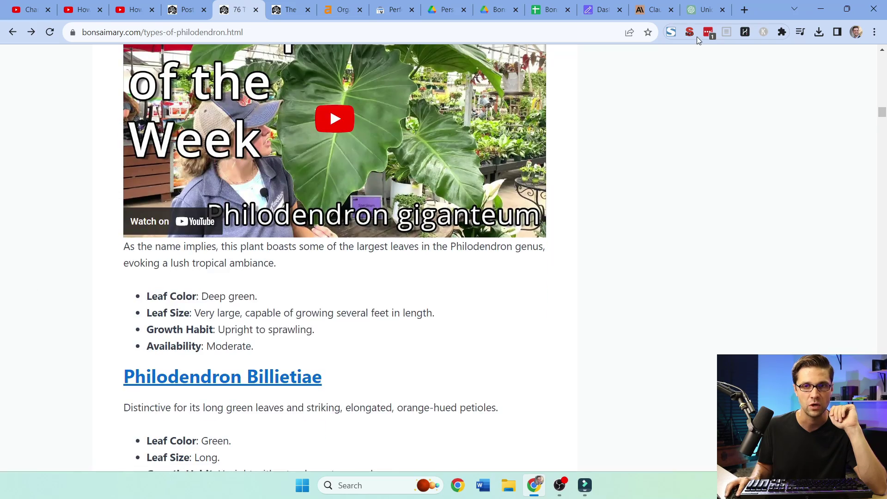
{"action": "scroll", "coordinate": [537, 258], "scroll_direction": "down", "scroll_amount": 20}
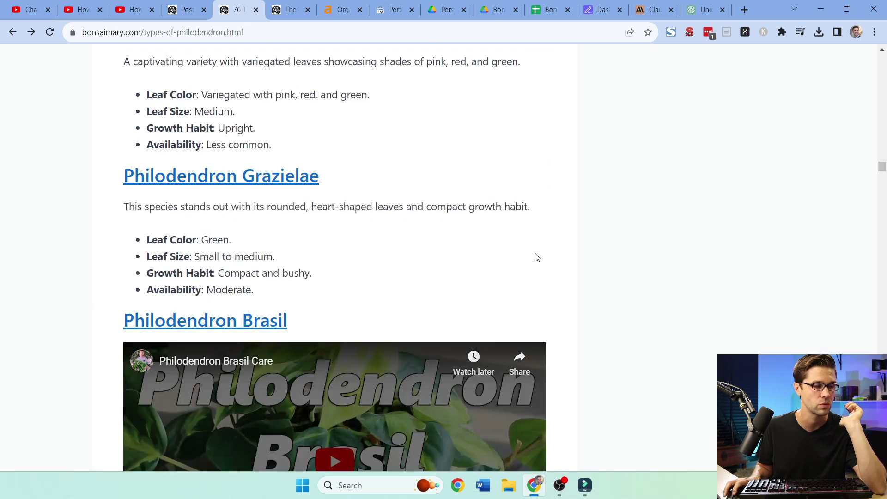
{"action": "scroll", "coordinate": [535, 254], "scroll_direction": "up", "scroll_amount": 10}
Step: Open the Philodendron List DONE sheet and review Types of Philodendron's tier-two articles down to Serpens
{"action": "left_click", "coordinate": [550, 12]}
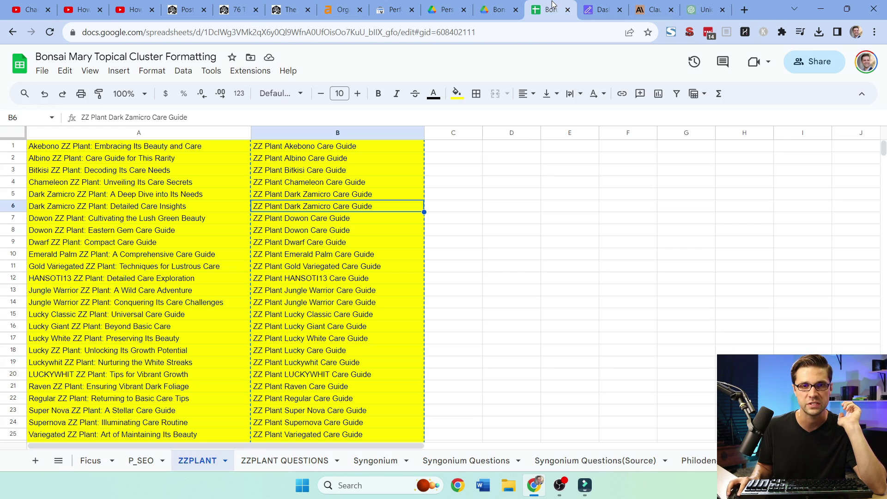
{"action": "left_click", "coordinate": [691, 462]}
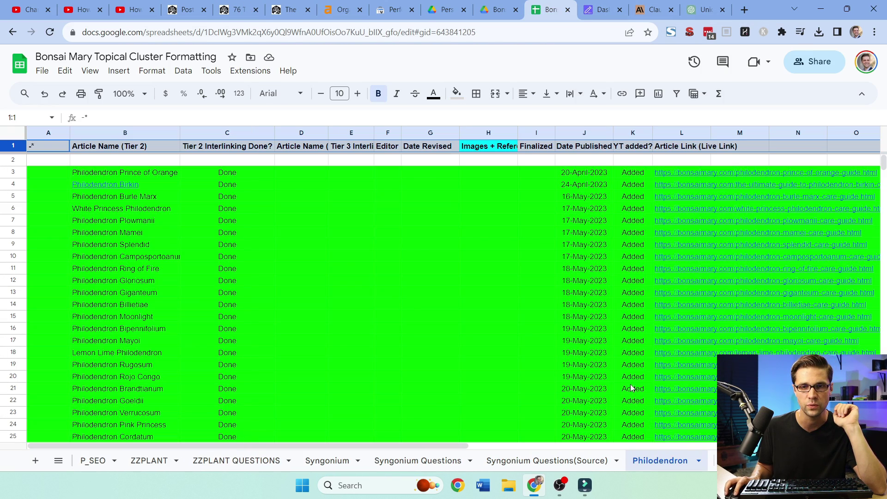
{"action": "scroll", "coordinate": [208, 460], "scroll_direction": "up", "scroll_amount": 5}
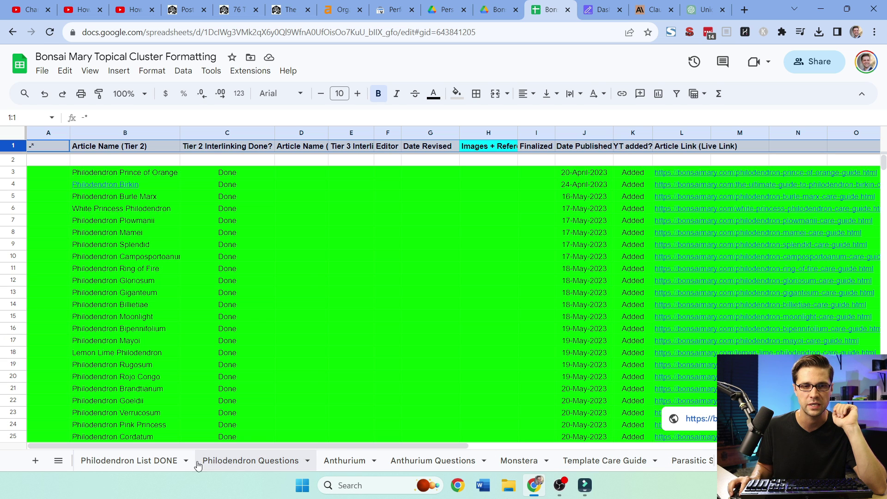
{"action": "left_click", "coordinate": [169, 461]}
{"action": "left_click", "coordinate": [160, 166]}
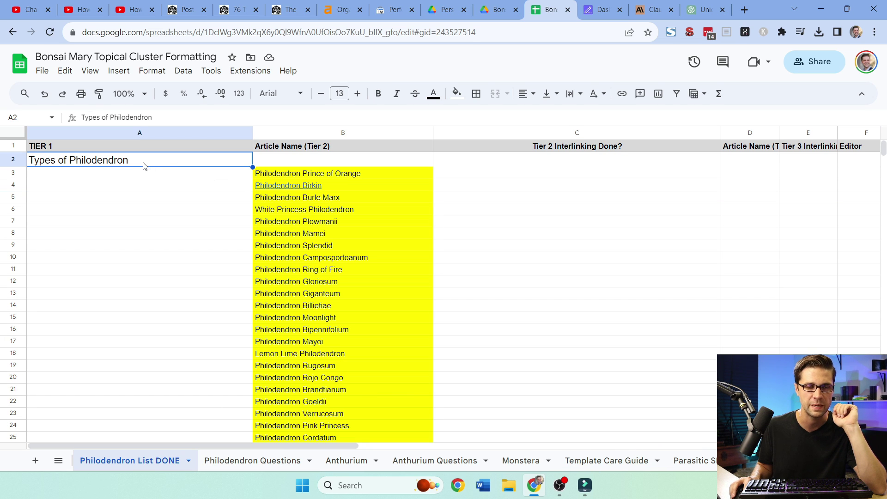
{"action": "left_click", "coordinate": [327, 175]}
{"action": "scroll", "coordinate": [325, 278], "scroll_direction": "down", "scroll_amount": 7}
{"action": "left_click", "coordinate": [326, 377]}
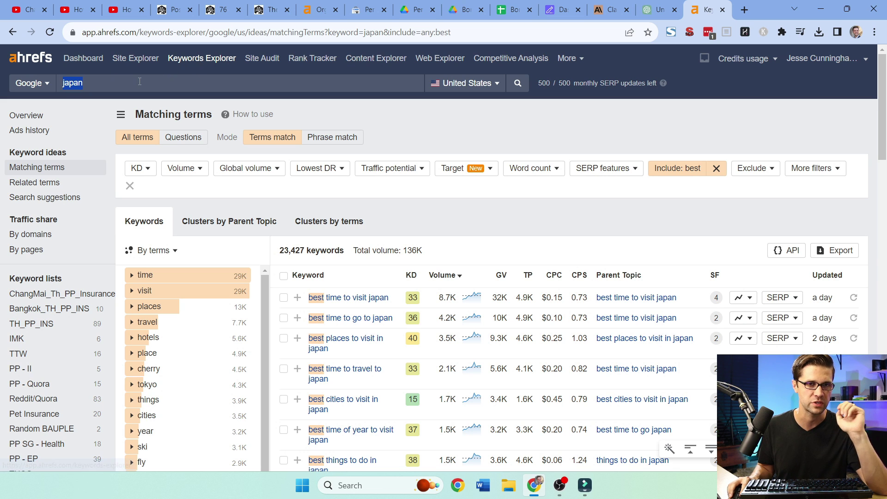
Step: Check the Include filter in Matching terms, then open the SERP overview for 'best things to do in japan'
{"action": "scroll", "coordinate": [297, 254], "scroll_direction": "down", "scroll_amount": 3}
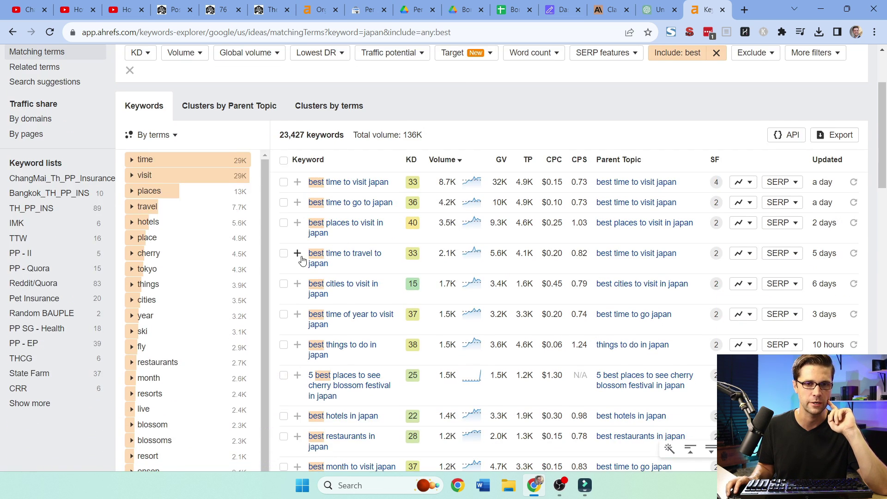
{"action": "scroll", "coordinate": [481, 283], "scroll_direction": "up", "scroll_amount": 3}
{"action": "left_click", "coordinate": [683, 176]}
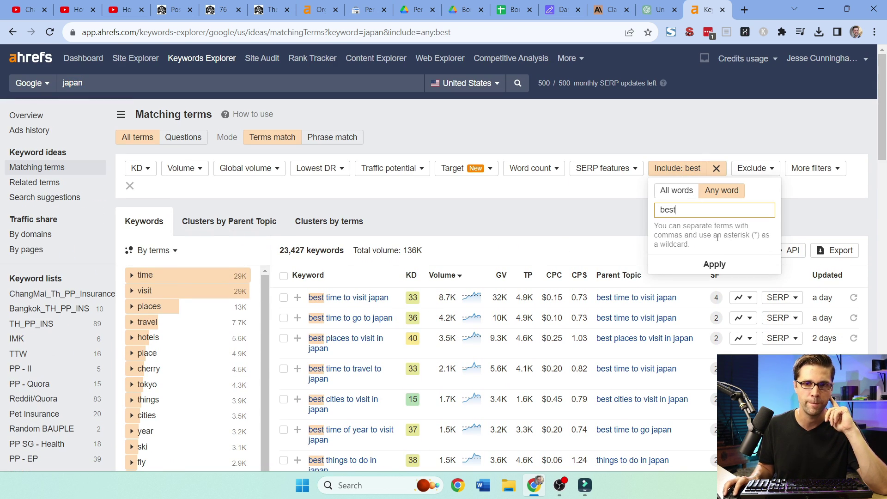
{"action": "left_click", "coordinate": [572, 207]}
{"action": "scroll", "coordinate": [305, 212], "scroll_direction": "down", "scroll_amount": 2}
{"action": "scroll", "coordinate": [305, 212], "scroll_direction": "down", "scroll_amount": 2}
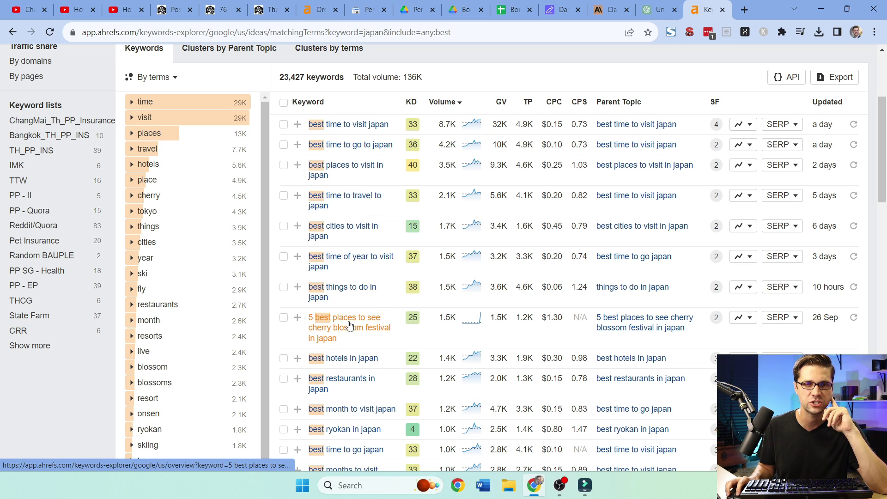
{"action": "left_click", "coordinate": [779, 288]}
{"action": "scroll", "coordinate": [372, 197], "scroll_direction": "down", "scroll_amount": 1}
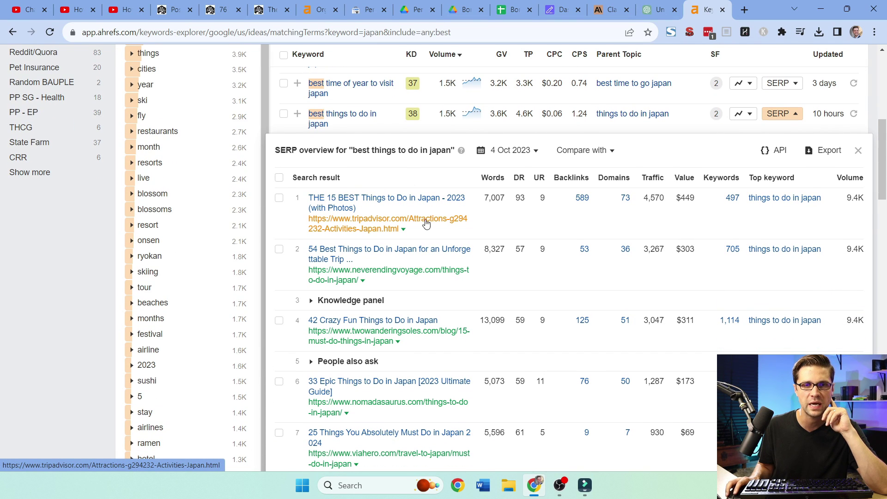
Step: Open the Tripadvisor, Never Ending Voyage and Two Wandering Soles results in new tabs
{"action": "left_click", "coordinate": [395, 223], "text": "ctrl"}
{"action": "left_click", "coordinate": [370, 278], "text": "ctrl"}
{"action": "left_click", "coordinate": [370, 337], "text": "ctrl"}
{"action": "left_click", "coordinate": [632, 9]}
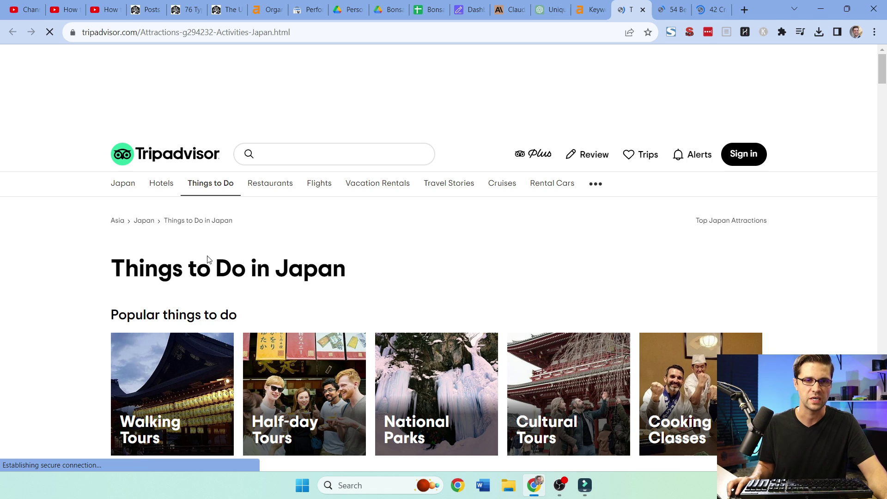
Step: Select the twelve numbered attraction headings in Tripadvisor's SEO headers outline
{"action": "scroll", "coordinate": [160, 259], "scroll_direction": "down", "scroll_amount": 5}
{"action": "left_click", "coordinate": [689, 31]}
{"action": "scroll", "coordinate": [454, 156], "scroll_direction": "down", "scroll_amount": 2}
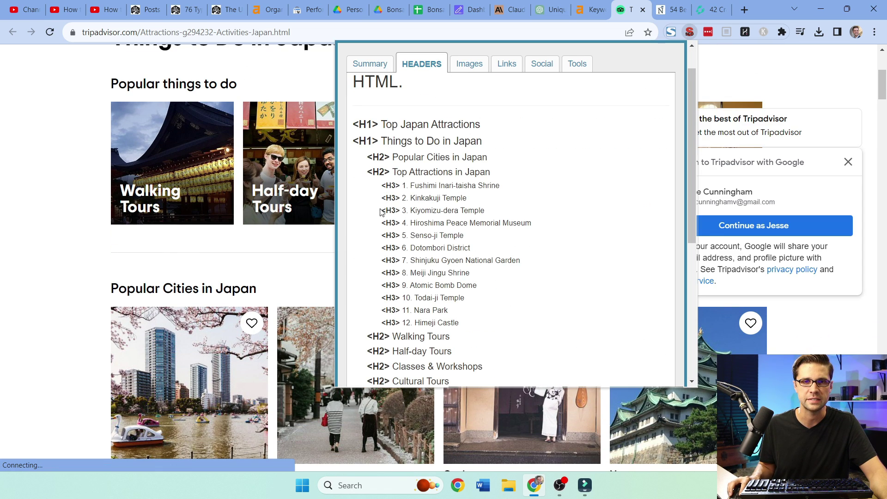
{"action": "left_click_drag", "start_coordinate": [381, 185], "coordinate": [502, 299]}
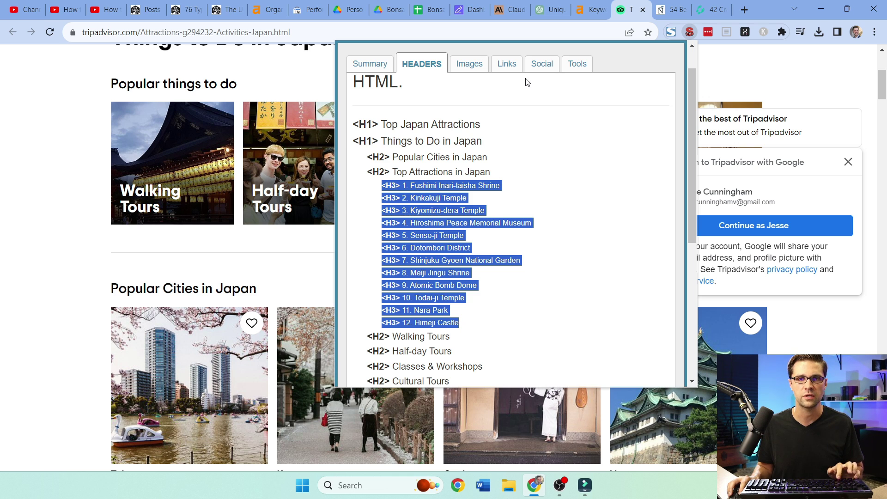
Step: Paste the Tripadvisor headings into a new GPT-3.5 ChatGPT chat
{"action": "left_click", "coordinate": [551, 9]}
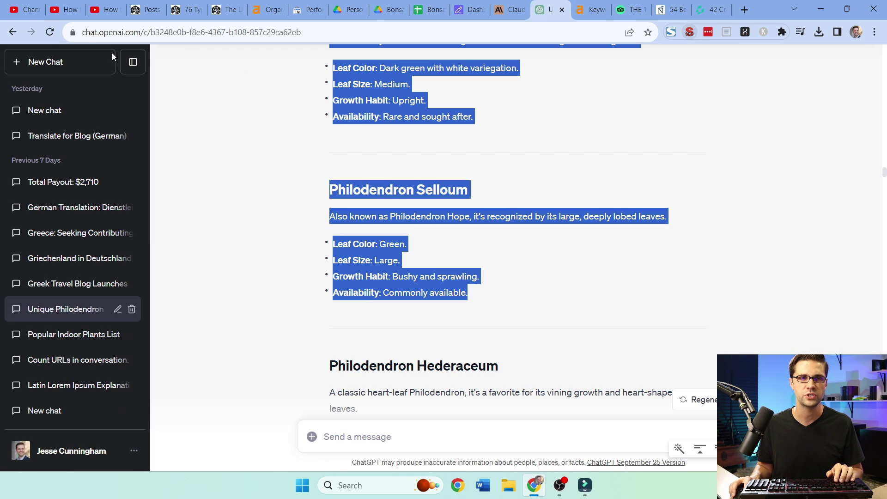
{"action": "left_click", "coordinate": [60, 71]}
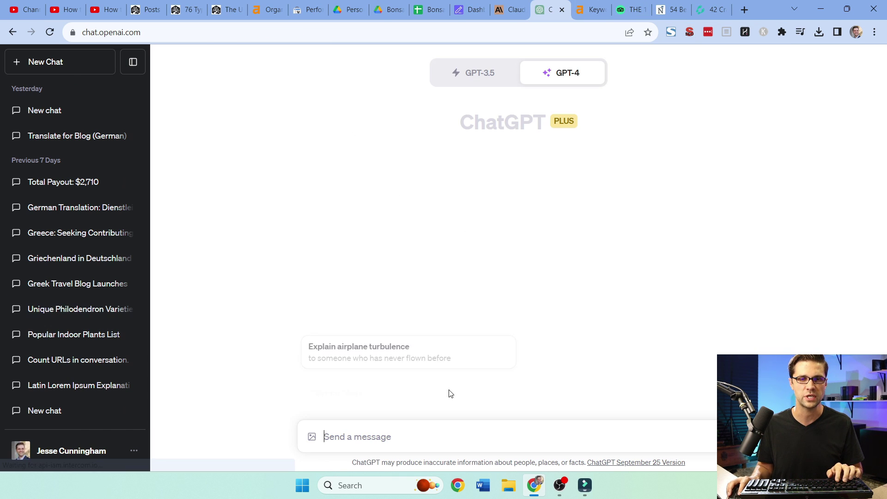
{"action": "left_click", "coordinate": [478, 73]}
{"action": "left_click", "coordinate": [351, 434]}
{"action": "key", "text": "ctrl+v"}
Step: Copy Never Ending Voyage's 54 numbered H3 headings and append them on a new line below the Tripadvisor list
{"action": "left_click", "coordinate": [671, 9]}
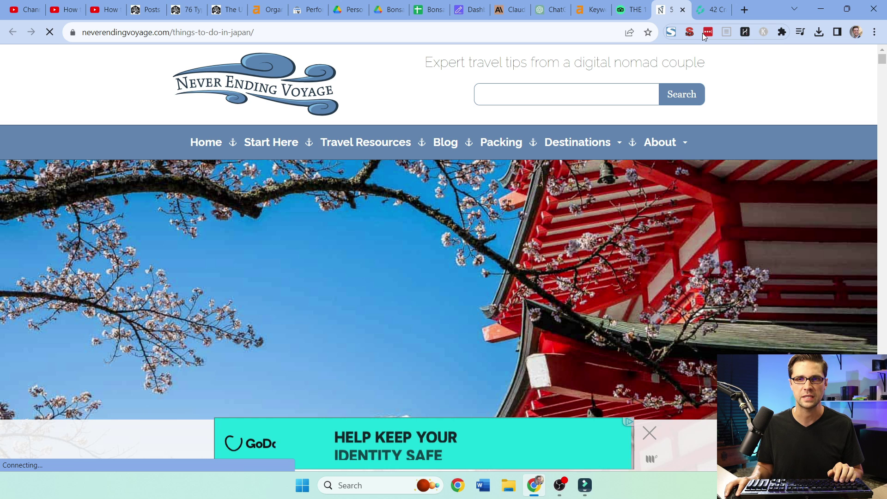
{"action": "left_click", "coordinate": [689, 32]}
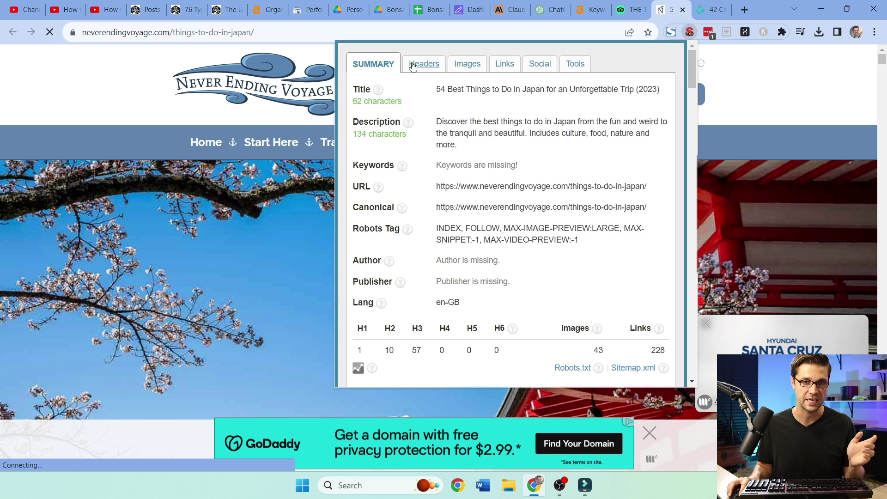
{"action": "left_click", "coordinate": [413, 67]}
{"action": "left_click_drag", "start_coordinate": [382, 184], "coordinate": [478, 362]}
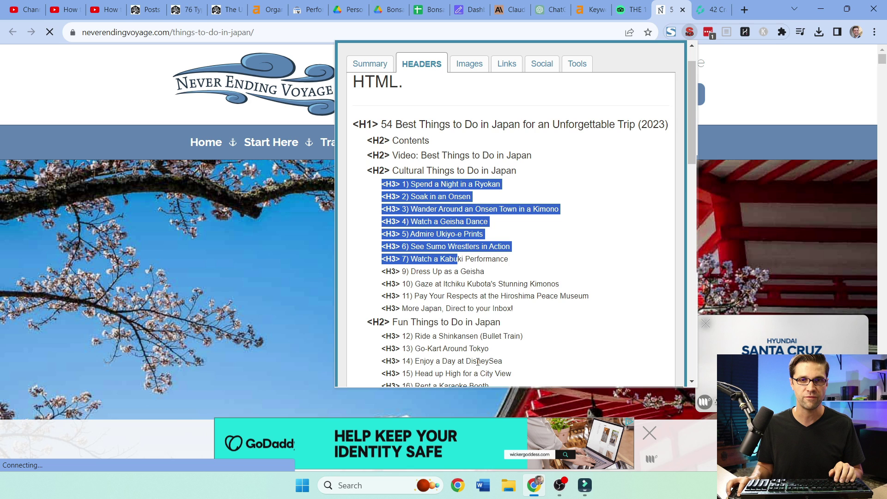
{"action": "left_click_drag", "start_coordinate": [478, 362], "coordinate": [511, 187]}
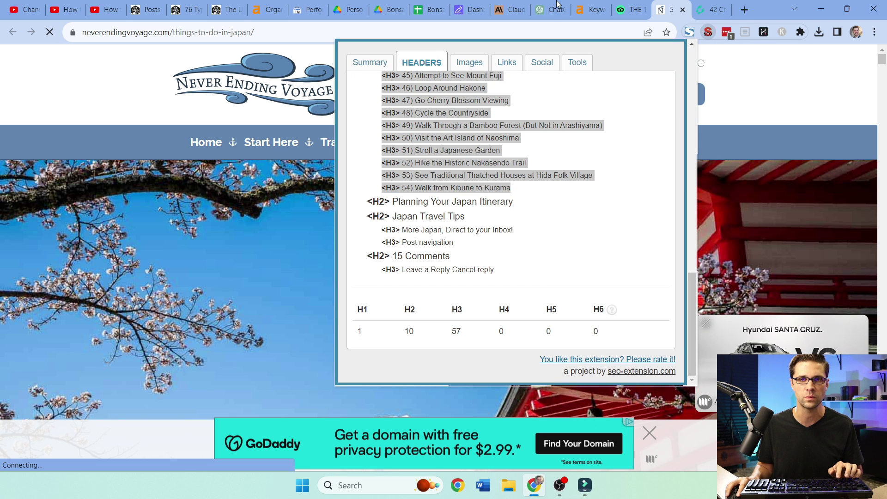
{"action": "left_click", "coordinate": [539, 6]}
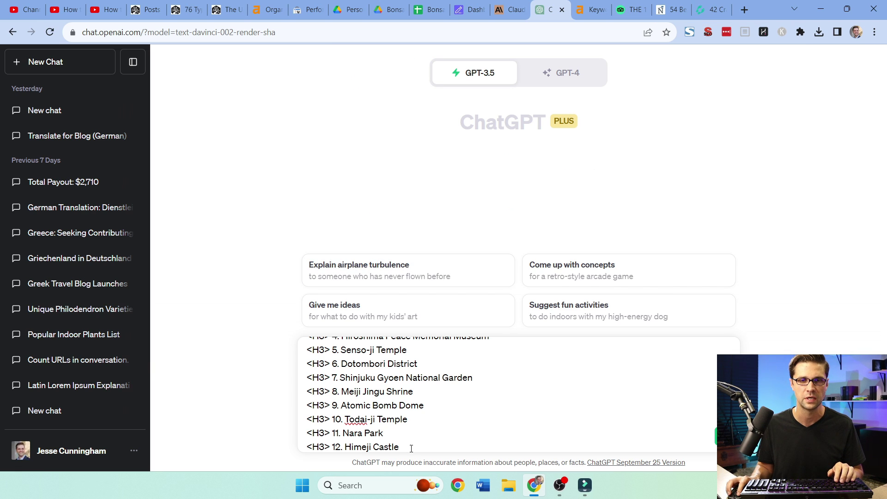
{"action": "key", "text": "shift+Return"}
{"action": "key", "text": "ctrl+v"}
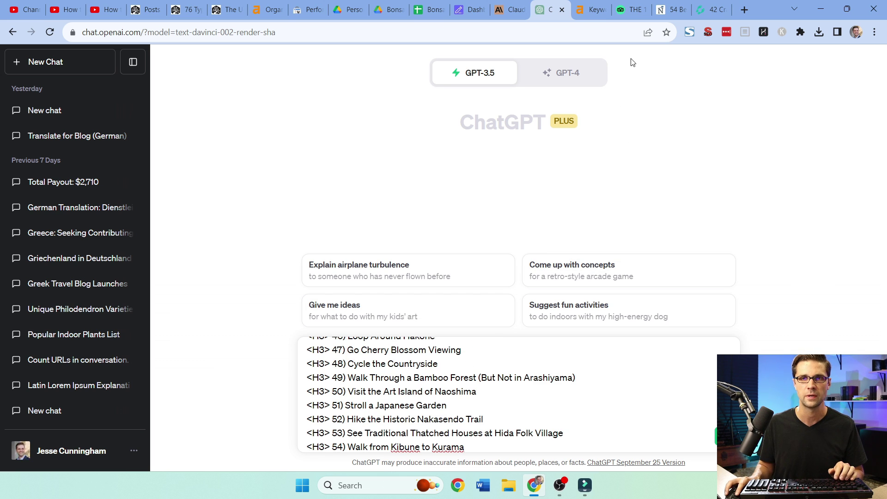
Step: Copy the 42 H2 headings from the '42 Crazy Fun Things to Do in Japan' headers outline
{"action": "left_click", "coordinate": [698, 7]}
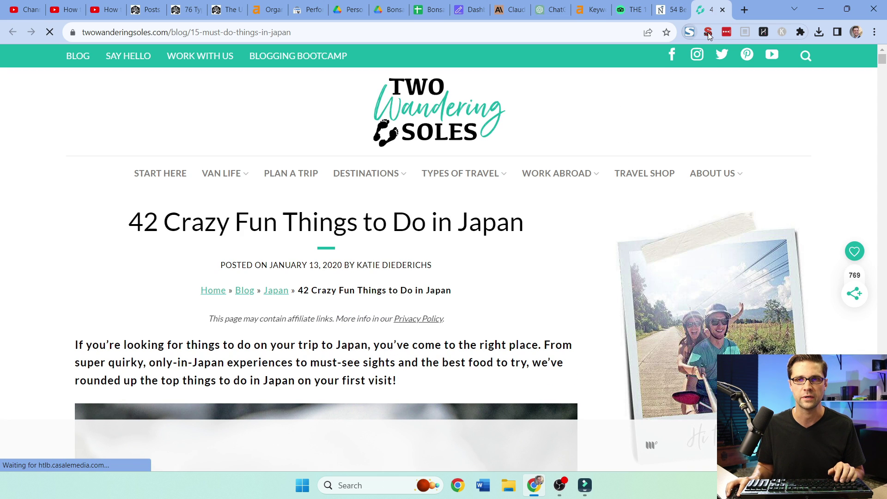
{"action": "left_click", "coordinate": [708, 32]}
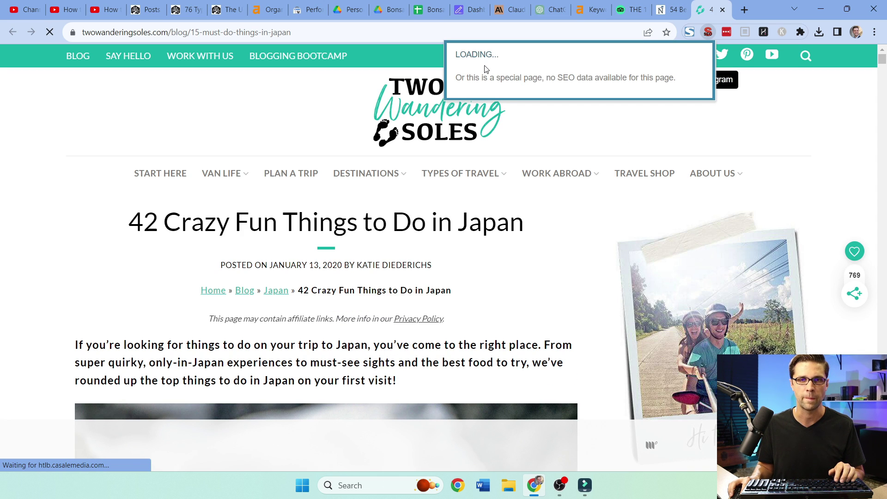
{"action": "left_click", "coordinate": [440, 63]}
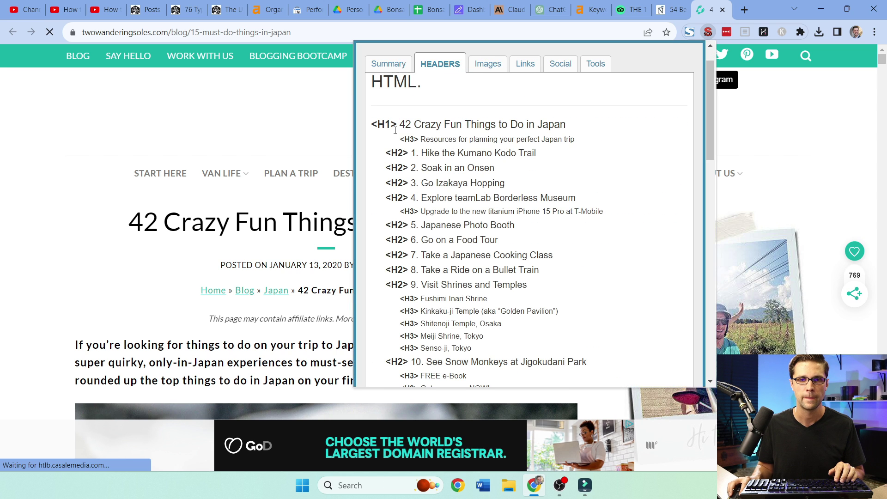
{"action": "left_click_drag", "start_coordinate": [394, 156], "coordinate": [511, 425]}
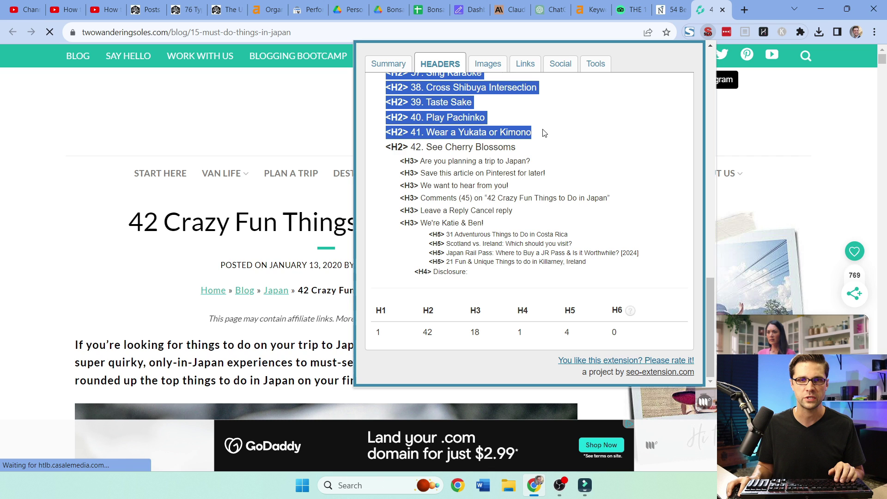
{"action": "left_click_drag", "start_coordinate": [544, 133], "coordinate": [544, 147]}
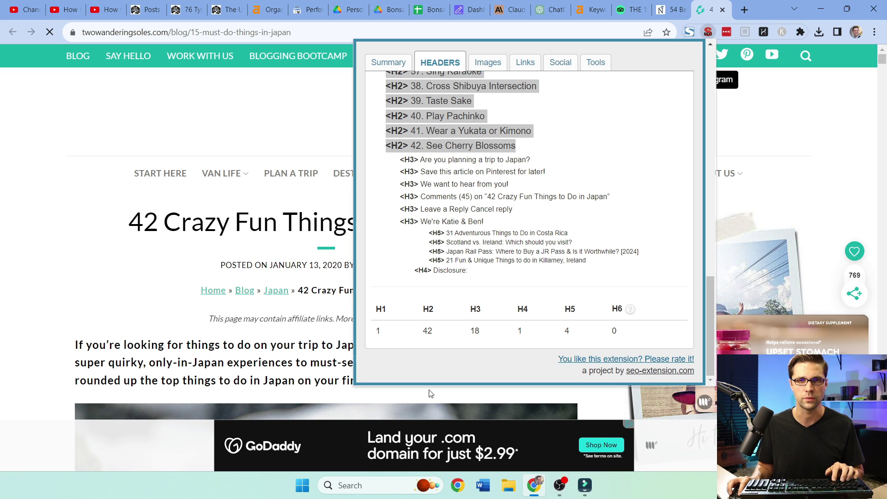
{"action": "left_click", "coordinate": [530, 46]}
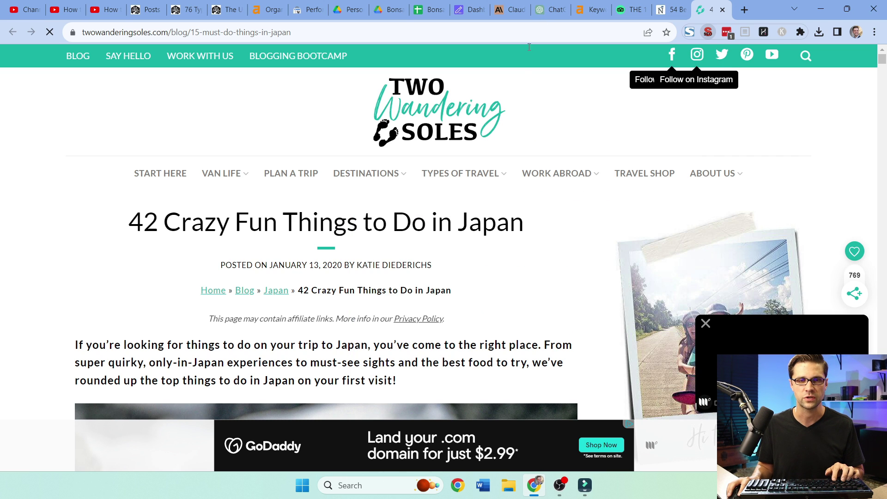
Step: Send the combined competitor heading lists to ChatGPT
{"action": "left_click", "coordinate": [552, 11]}
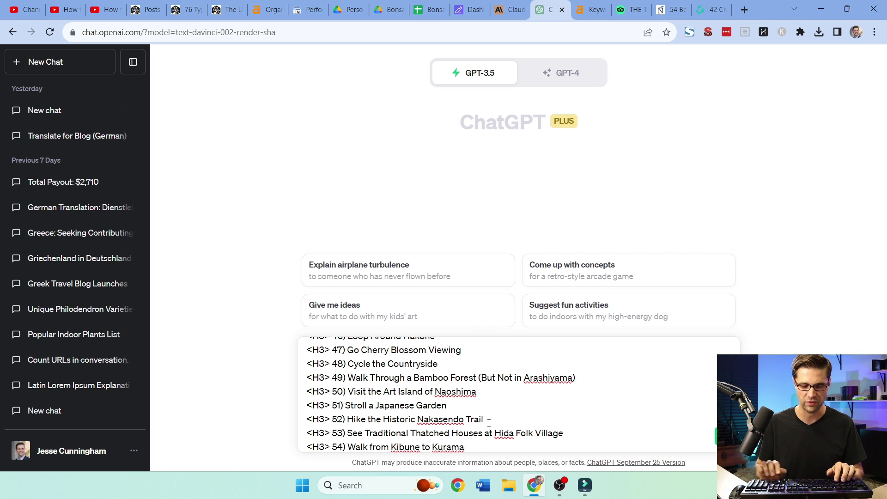
{"action": "scroll", "coordinate": [483, 430], "scroll_direction": "up", "scroll_amount": 5}
{"action": "scroll", "coordinate": [489, 418], "scroll_direction": "up", "scroll_amount": 10}
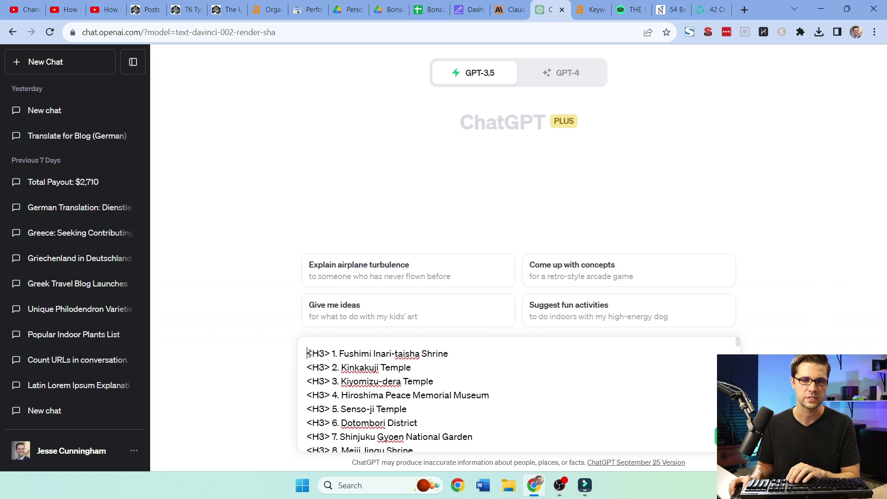
{"action": "key", "text": "Return"}
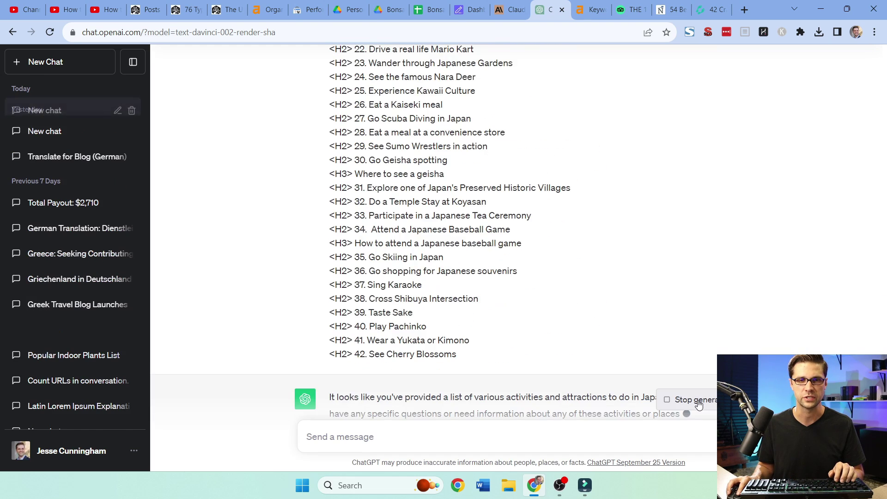
Step: Ask ChatGPT to collate the lists into one master list without duplicates
{"action": "type", "text": "Take those lists above and collate them - and make sure to give me a master list of unique"}
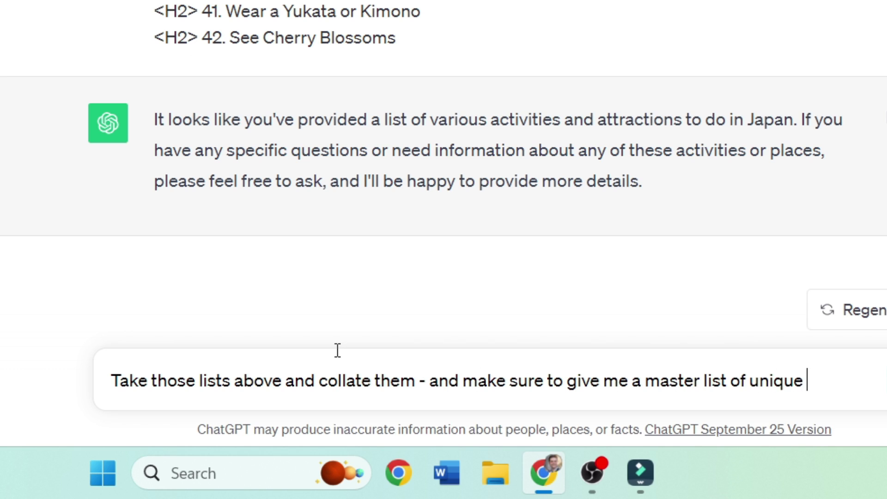
{"action": "type", "text": "things to do in japan - the more the better - but"}
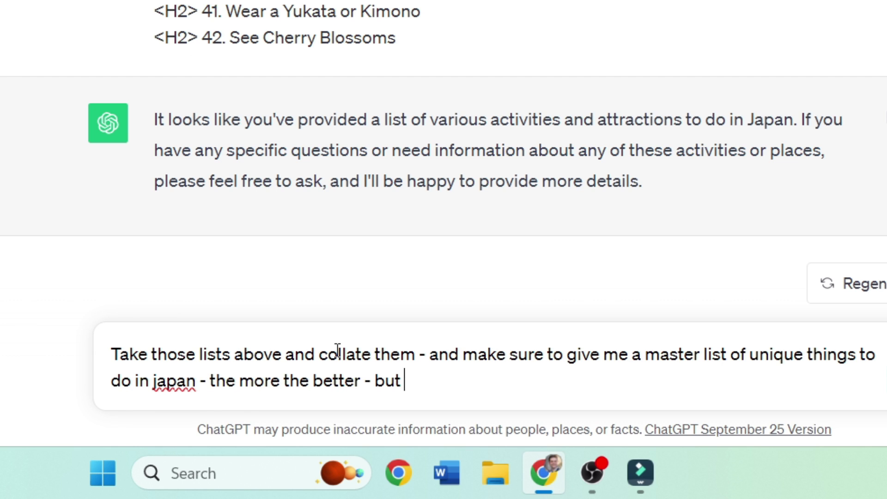
{"action": "type", "text": "icates"}
{"action": "key", "text": "Return"}
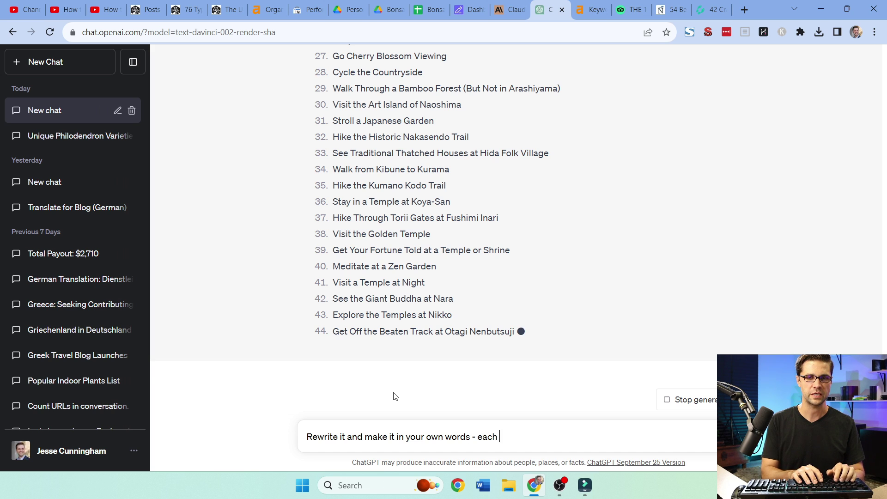
Step: Ask ChatGPT to rewrite each item of the master list in a new set of words
{"action": "type", "text": "th"}
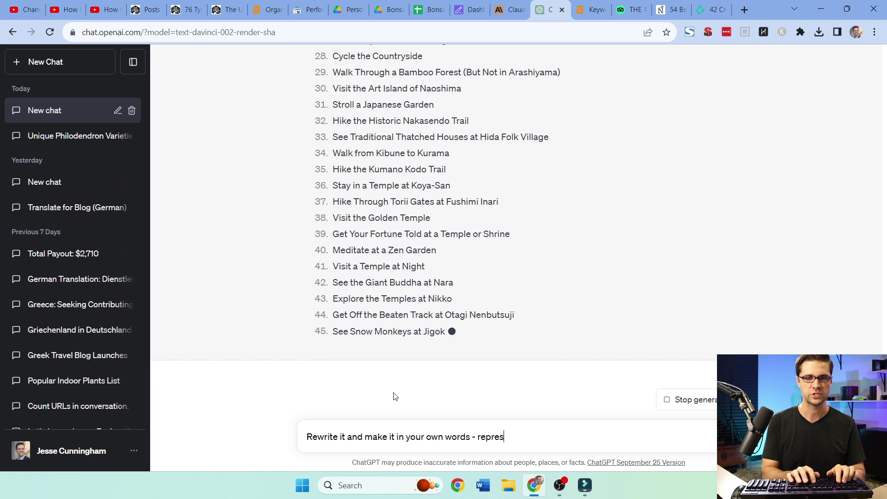
{"action": "type", "text": "each thing just mak"}
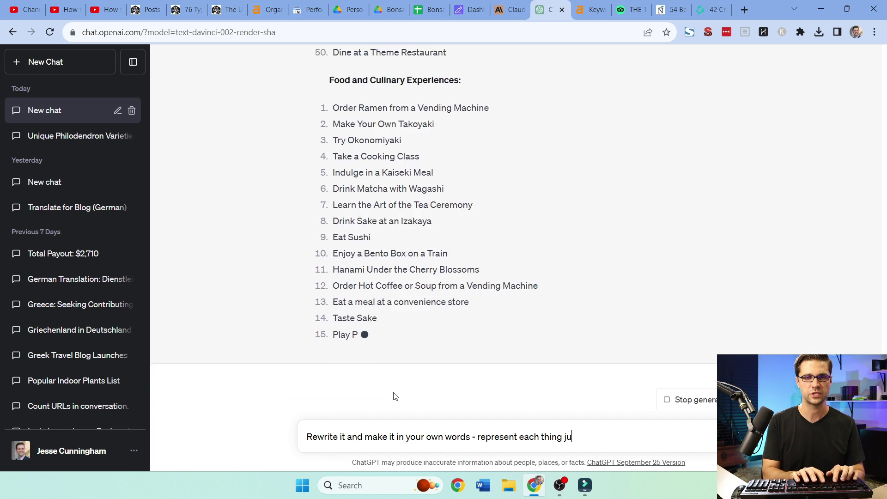
{"action": "type", "text": "e it a"}
{"action": "key", "text": "BackSpace"}
{"action": "type", "text": "in a new set of words"}
{"action": "key", "text": "Return"}
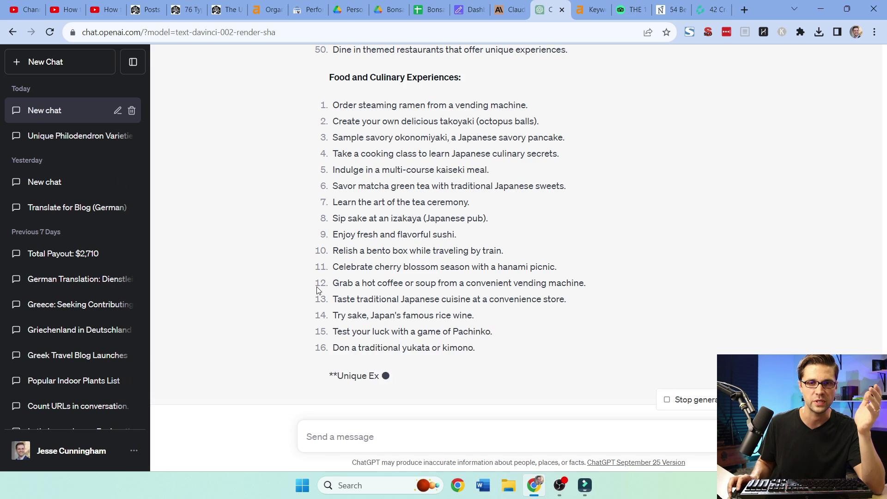
Step: Ask ChatGPT to rewrite the items as tighter sentences that work as H2 headers
{"action": "left_click", "coordinate": [365, 437]}
{"action": "type", "text": "Rewrite a"}
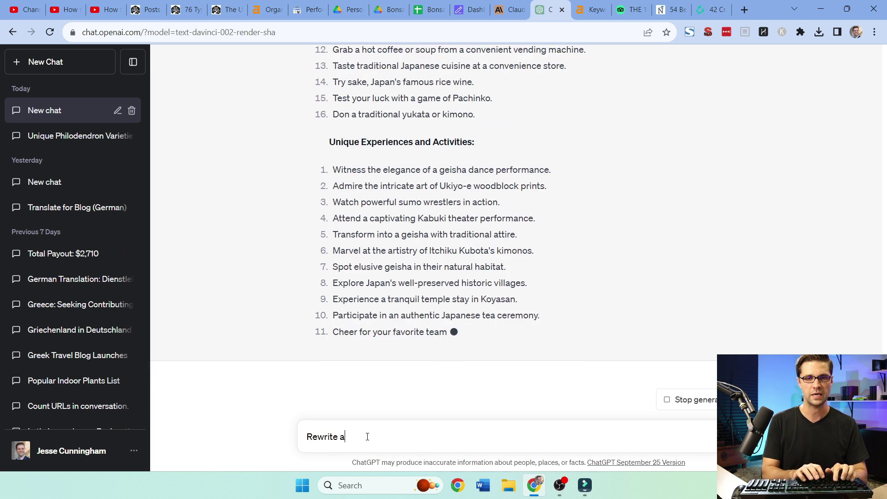
{"action": "type", "text": "nd make them tight"}
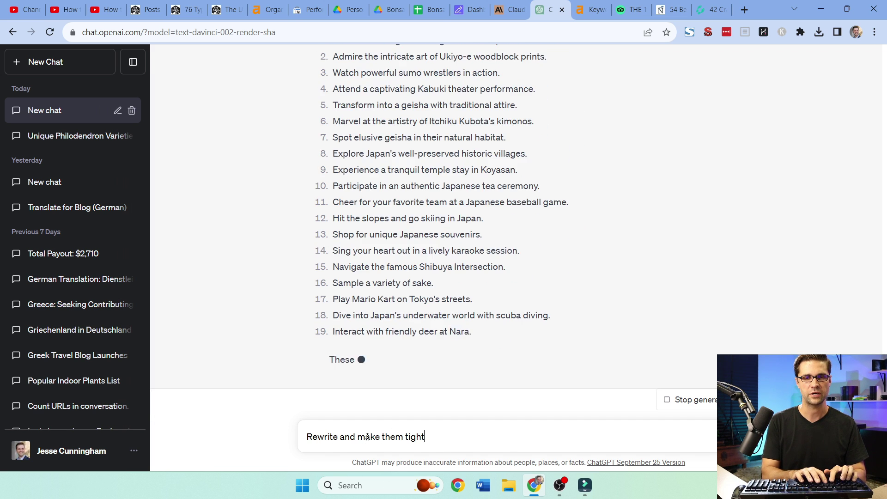
{"action": "type", "text": "er setnences that would work for H2 headers"}
{"action": "key", "text": "Return"}
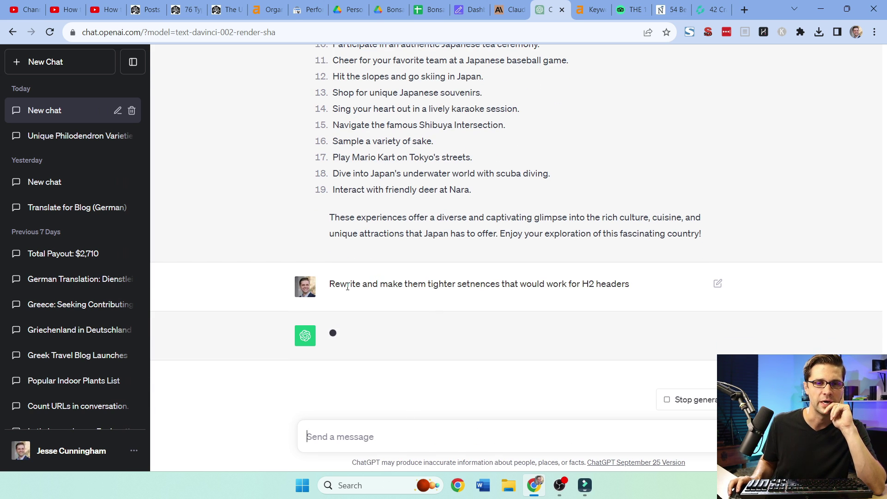
Step: Select the earlier duplicate-free master list of Japan activities, starting at Fushimi Inari-taisha Shrine
{"action": "scroll", "coordinate": [350, 292], "scroll_direction": "up", "scroll_amount": 20}
{"action": "scroll", "coordinate": [350, 292], "scroll_direction": "up", "scroll_amount": 8}
{"action": "scroll", "coordinate": [350, 292], "scroll_direction": "down", "scroll_amount": 20}
{"action": "scroll", "coordinate": [350, 292], "scroll_direction": "down", "scroll_amount": 8}
{"action": "scroll", "coordinate": [350, 291], "scroll_direction": "down", "scroll_amount": 6}
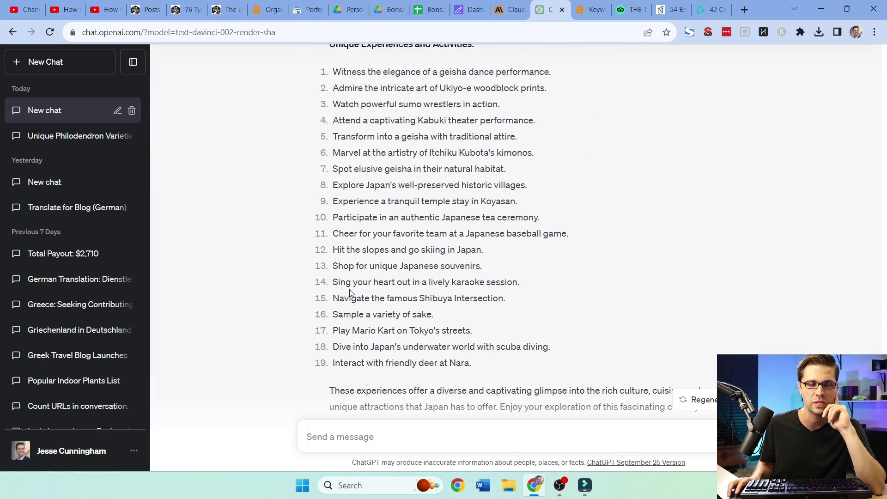
{"action": "scroll", "coordinate": [350, 292], "scroll_direction": "up", "scroll_amount": 5}
{"action": "scroll", "coordinate": [416, 294], "scroll_direction": "down", "scroll_amount": 20}
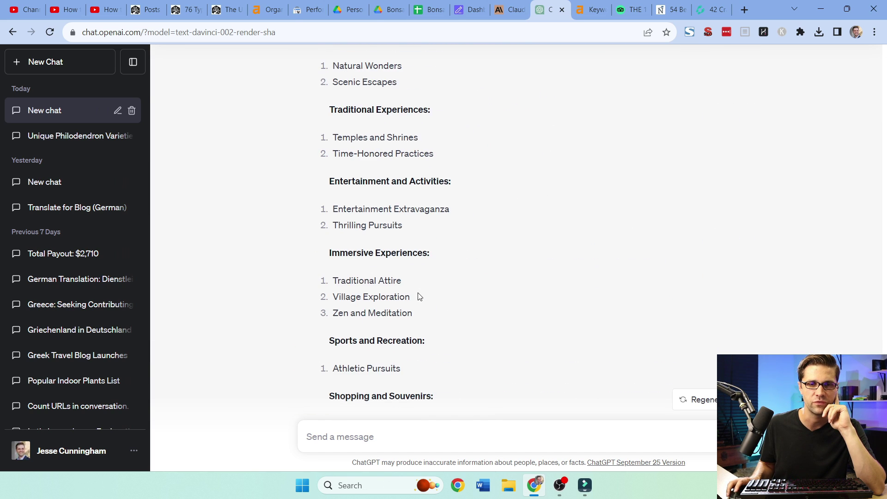
{"action": "scroll", "coordinate": [420, 297], "scroll_direction": "down", "scroll_amount": 4}
{"action": "scroll", "coordinate": [374, 224], "scroll_direction": "up", "scroll_amount": 20}
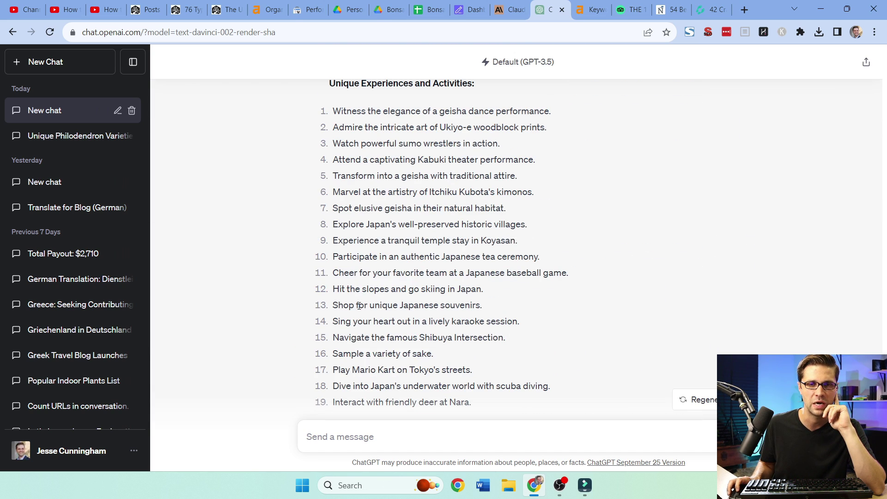
{"action": "scroll", "coordinate": [409, 311], "scroll_direction": "down", "scroll_amount": 1}
{"action": "scroll", "coordinate": [408, 311], "scroll_direction": "up", "scroll_amount": 15}
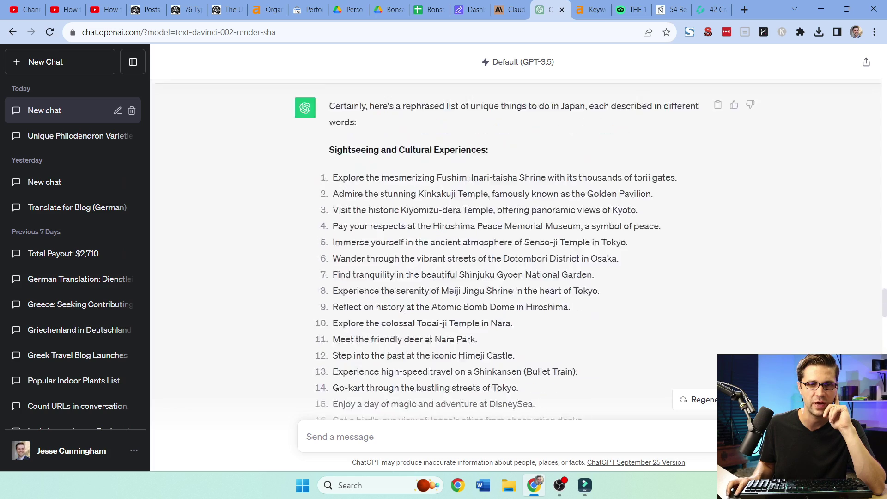
{"action": "left_click_drag", "start_coordinate": [442, 336], "coordinate": [326, 263]}
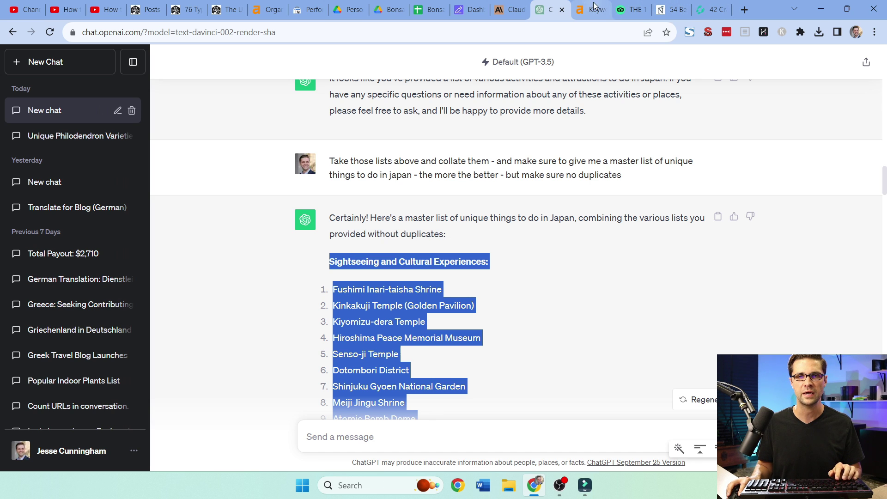
Step: Send Claude 'Write a little bit about each of these:' followed by the pasted 85-item Japan list
{"action": "left_click", "coordinate": [509, 9]}
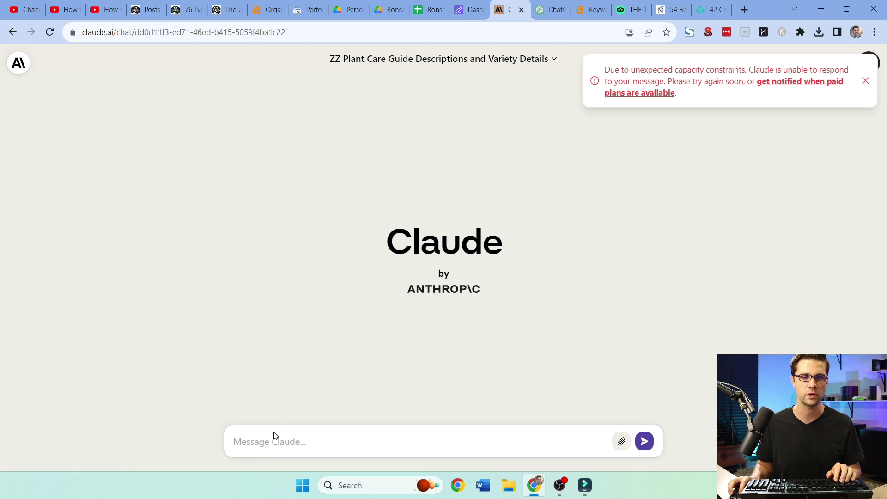
{"action": "left_click", "coordinate": [273, 435]}
{"action": "type", "text": "Write a little bit about"}
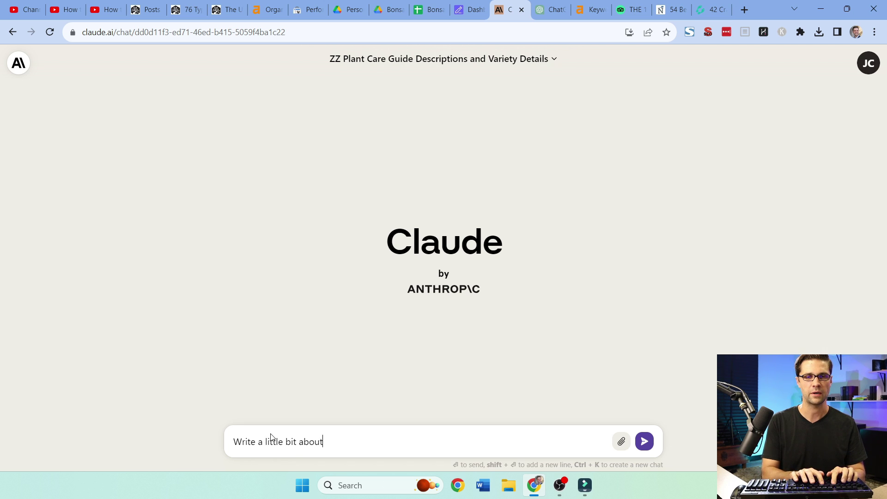
{"action": "type", "text": " eahc of these:"}
{"action": "key", "text": "shift+Return"}
{"action": "key", "text": "ctrl+v"}
{"action": "key", "text": "Return"}
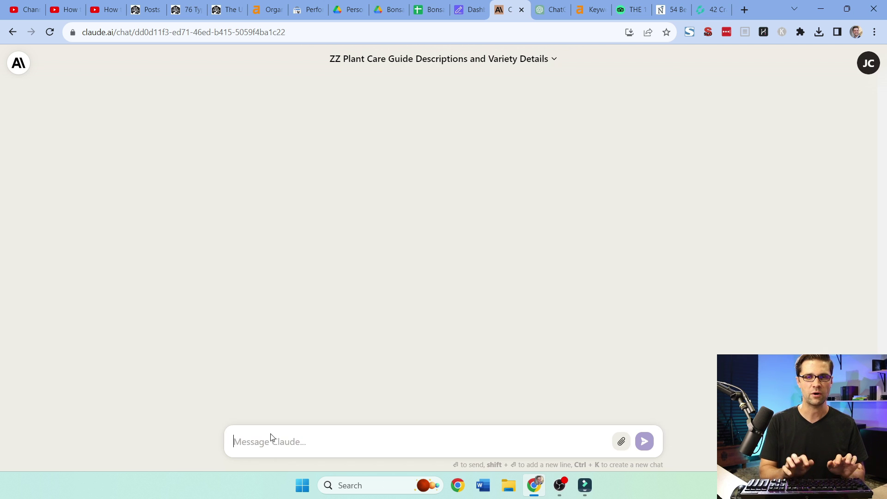
{"action": "scroll", "coordinate": [195, 284], "scroll_direction": "up", "scroll_amount": 20}
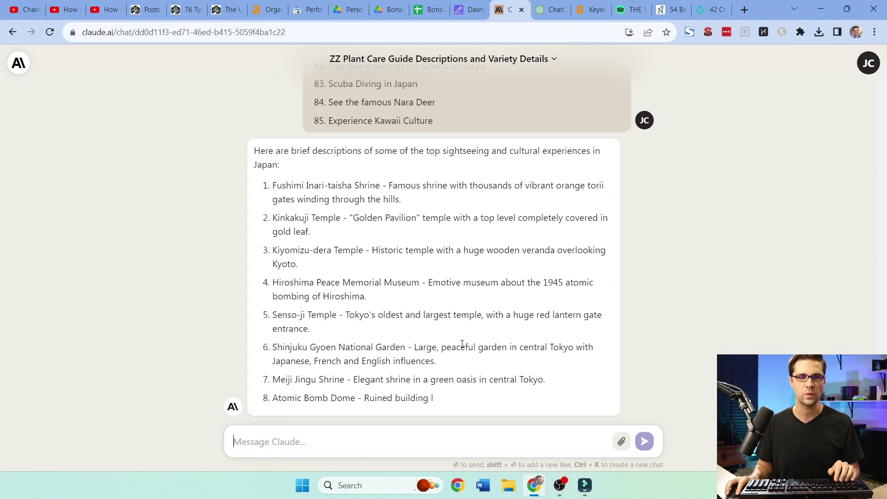
Step: In a new ChatGPT chat, request an H2 and three bullets for each place on the pasted master list
{"action": "left_click", "coordinate": [550, 9]}
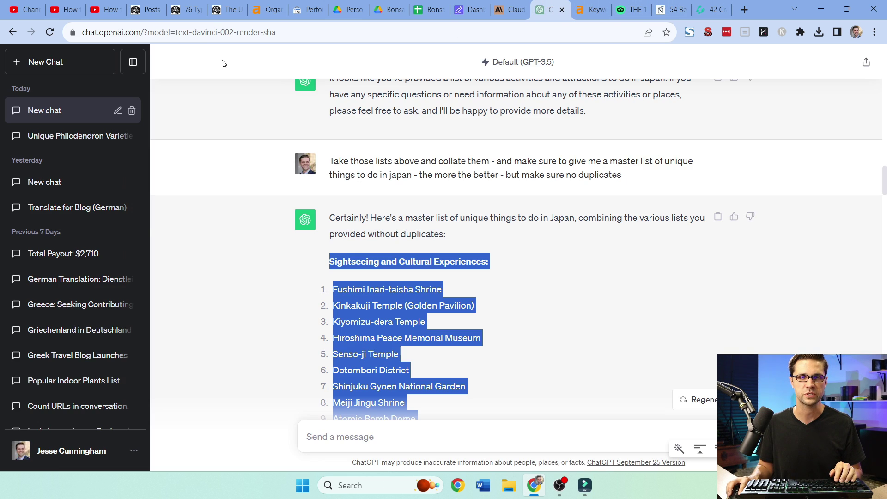
{"action": "left_click", "coordinate": [77, 63]}
{"action": "type", "text": "W"}
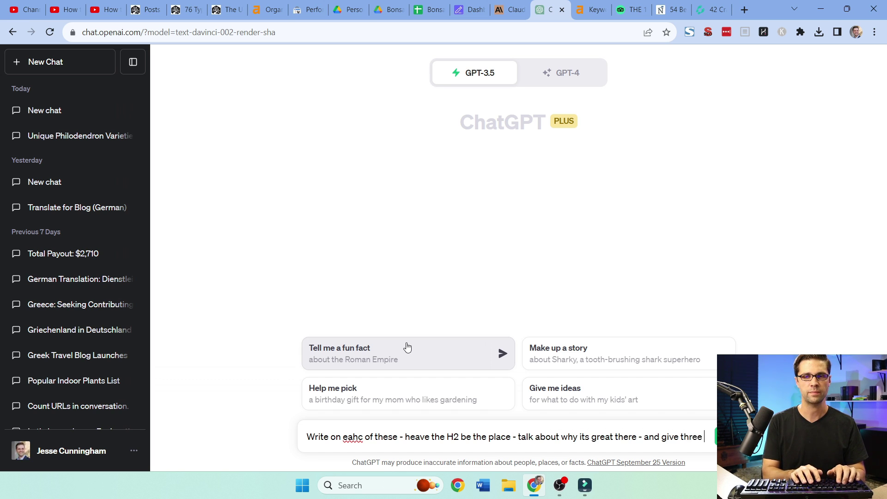
{"action": "type", "text": "bullet points for each:L"}
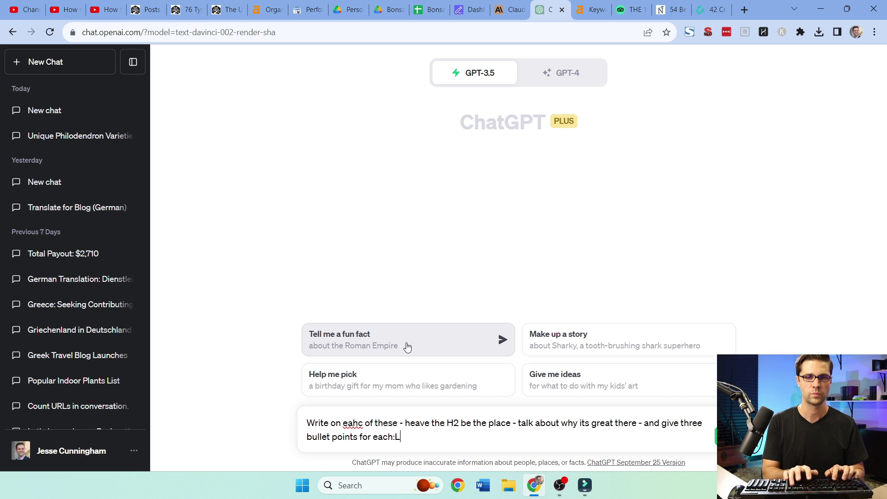
{"action": "key", "text": "BackSpace"}
{"action": "key", "text": "ctrl+v"}
{"action": "key", "text": "Return"}
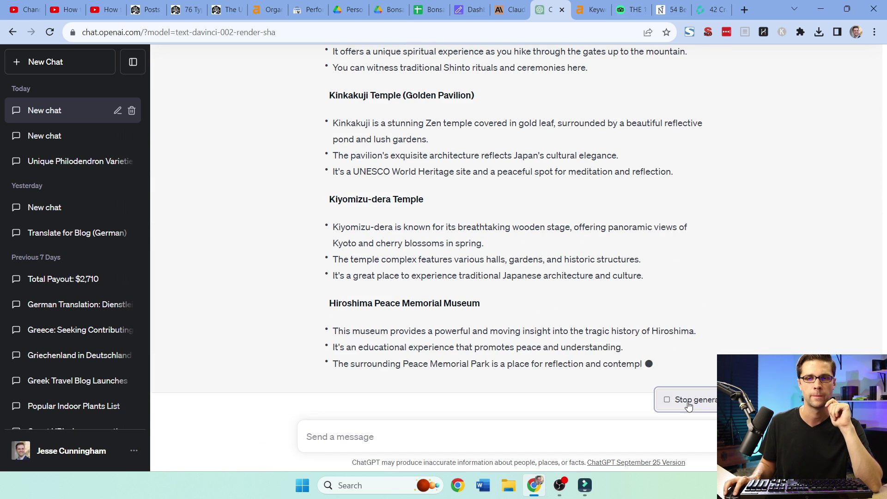
Step: Stop the reply and ask for an intro paragraph on why to visit above each place's bullets
{"action": "left_click", "coordinate": [684, 400]}
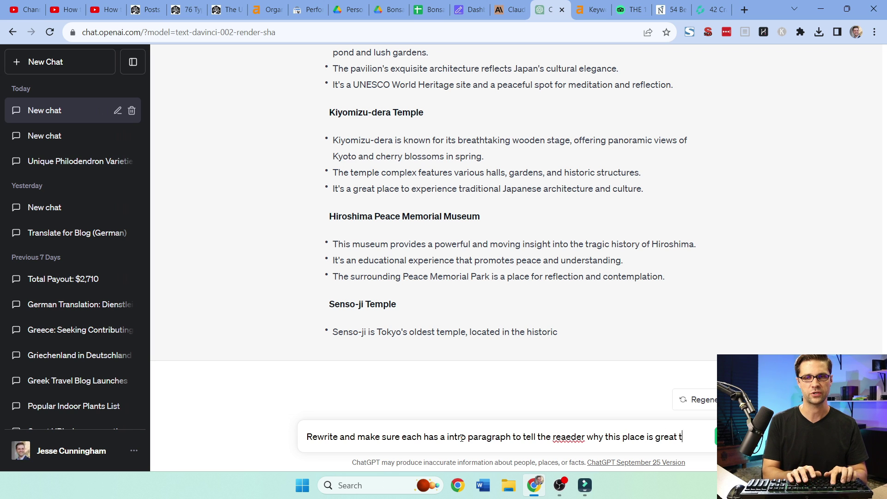
{"action": "key", "text": "Return"}
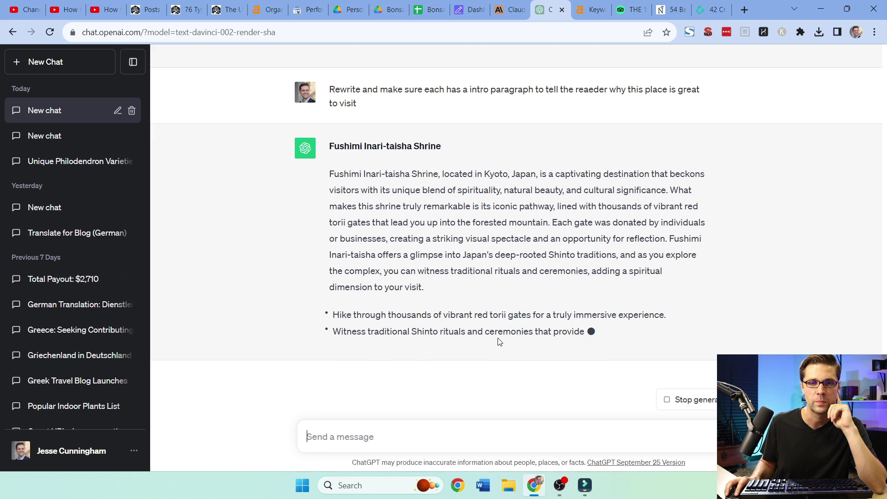
{"action": "scroll", "coordinate": [483, 318], "scroll_direction": "up", "scroll_amount": 3}
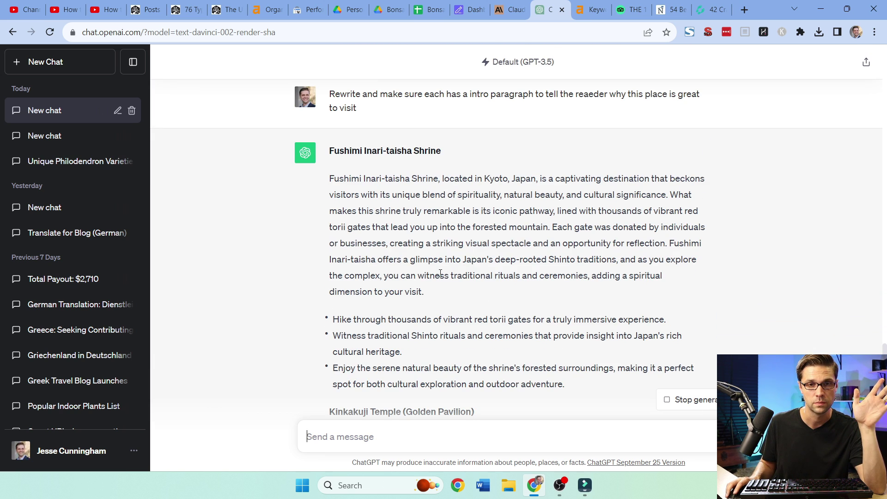
{"action": "scroll", "coordinate": [466, 280], "scroll_direction": "up", "scroll_amount": 3}
{"action": "scroll", "coordinate": [466, 279], "scroll_direction": "up", "scroll_amount": 5}
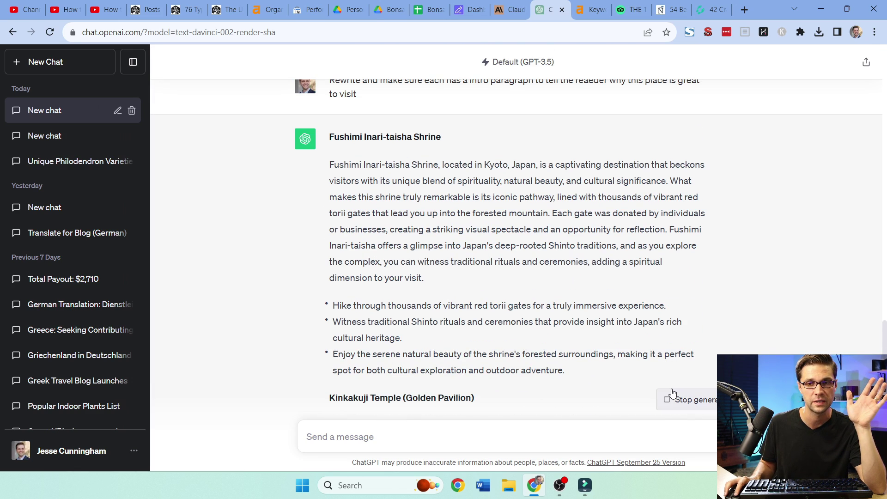
Step: Stop the rewrite once it reaches Kiyomizu-dera Temple
{"action": "left_click", "coordinate": [673, 398]}
{"action": "scroll", "coordinate": [508, 323], "scroll_direction": "down", "scroll_amount": 10}
{"action": "left_click", "coordinate": [348, 437]}
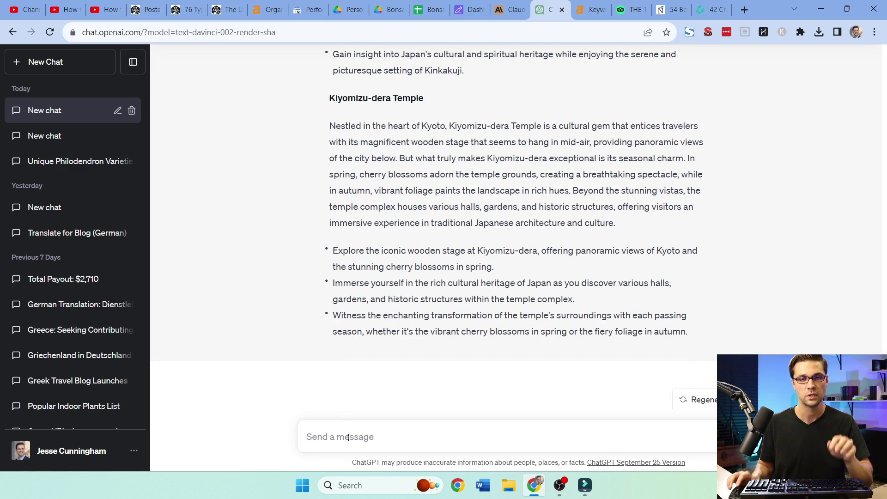
Step: Ask ChatGPT to rewrite the article with each Japan place as a markdown H2 heading
{"action": "type", "text": "rewrite and mak"}
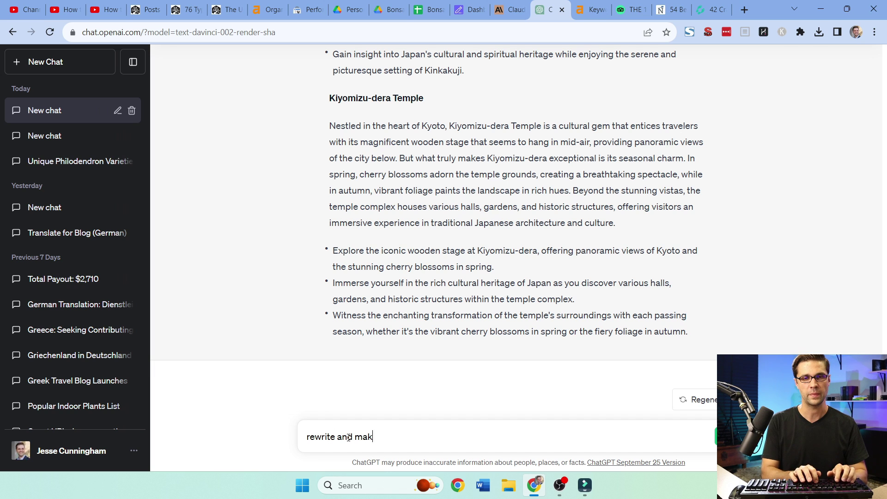
{"action": "type", "text": "e the places "}
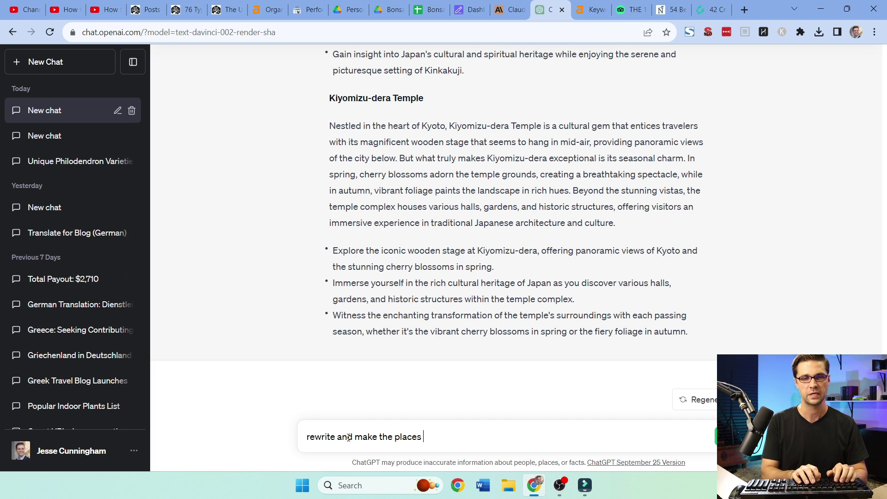
{"action": "type", "text": "h2 with markdown"}
{"action": "key", "text": "Return"}
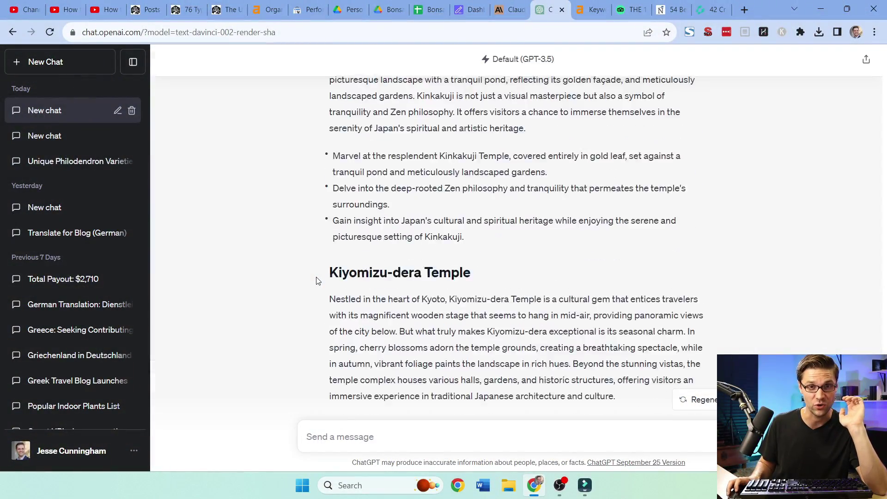
{"action": "scroll", "coordinate": [316, 281], "scroll_direction": "up", "scroll_amount": 12}
{"action": "scroll", "coordinate": [316, 280], "scroll_direction": "down", "scroll_amount": 16}
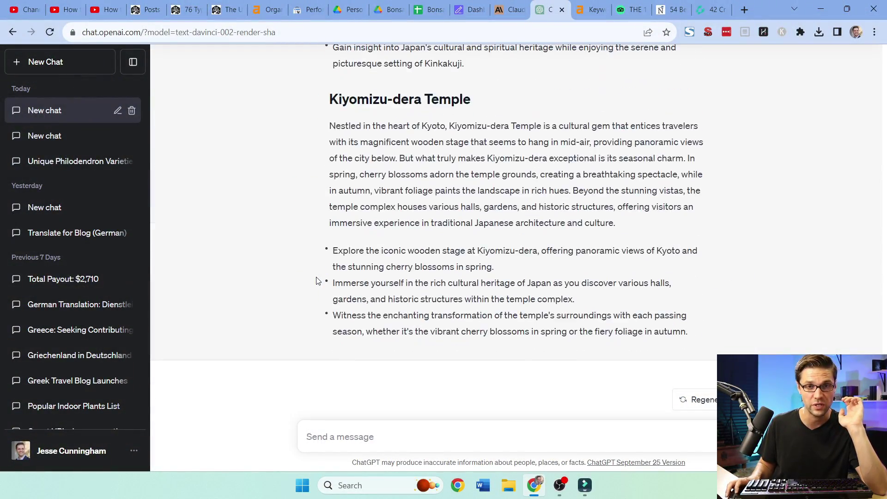